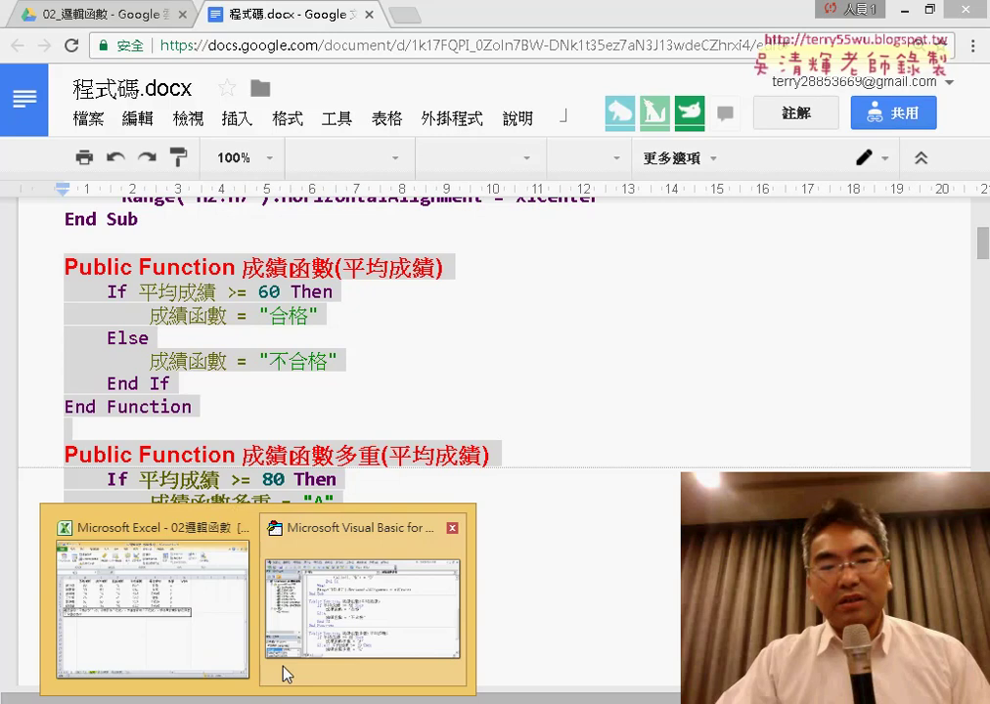
Step: Look over the macro code in the VBA editor, then return to the worksheet
click(283, 674)
scroll(485, 474, down, 2)
scroll(485, 474, up, 2)
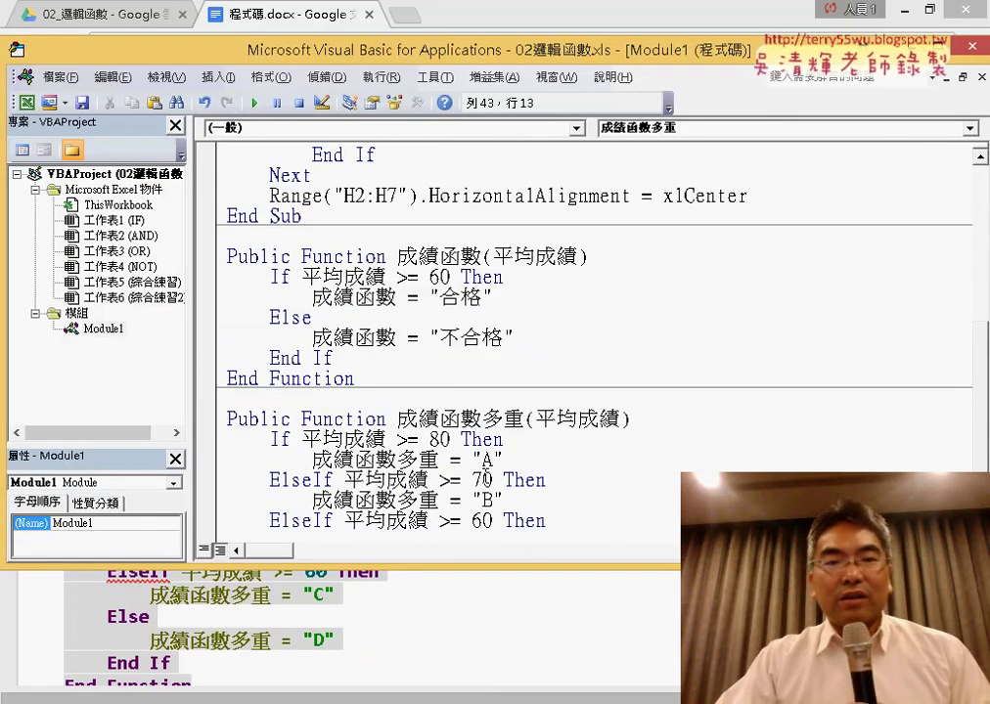
click(906, 12)
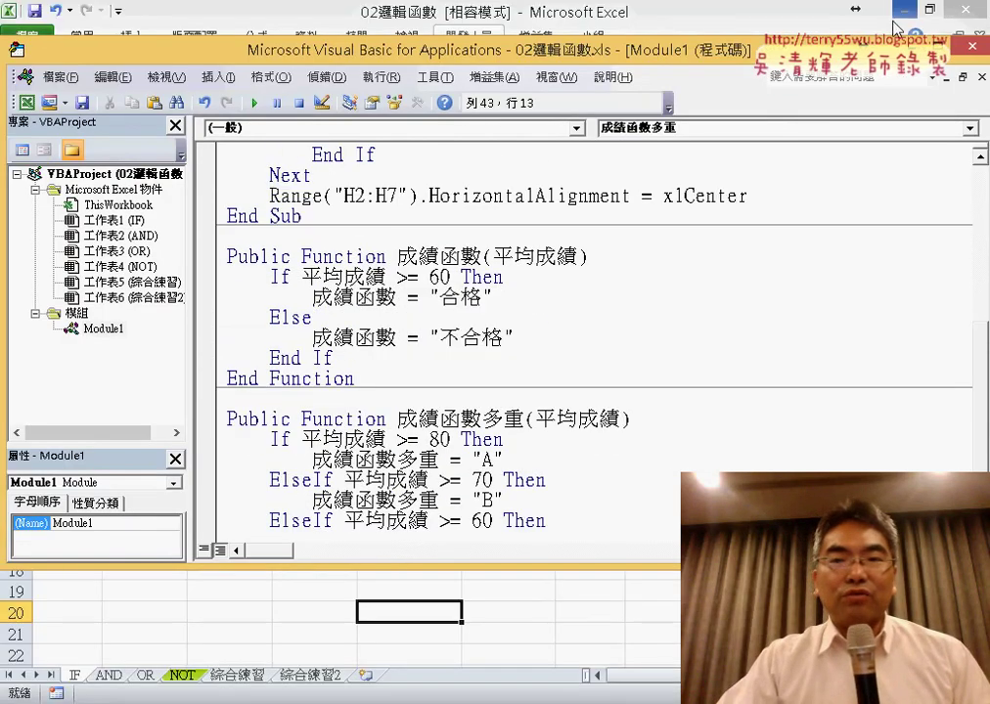
click(919, 47)
Step: Enter =成績函數(E2) from the 使用者定義 category in H2 so it shows 合格
click(661, 224)
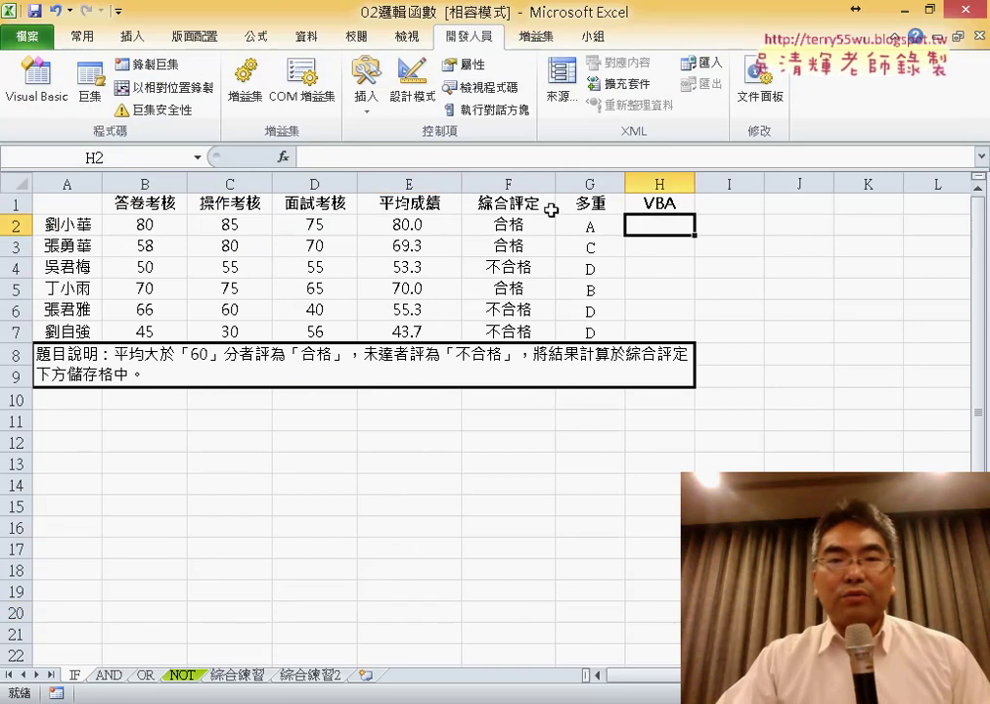
click(283, 157)
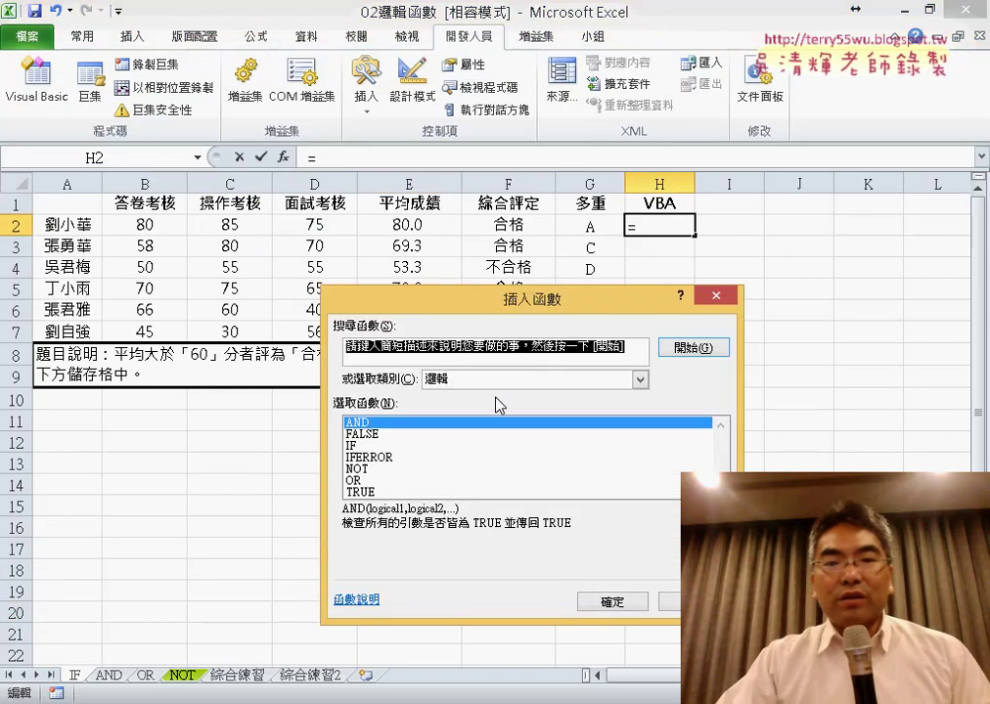
click(470, 380)
click(435, 468)
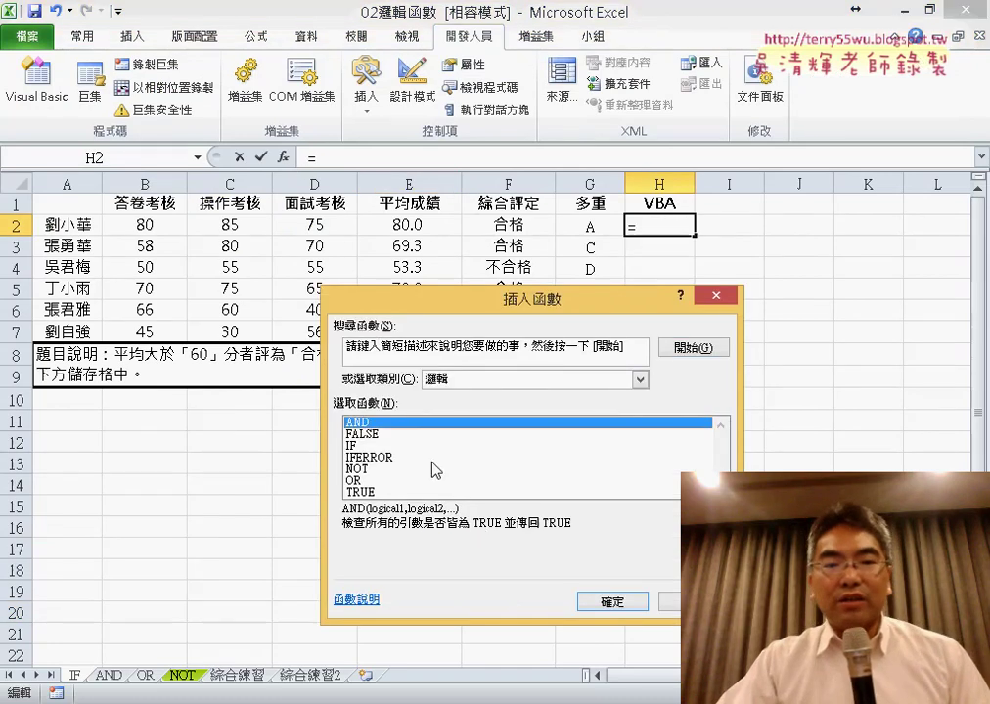
click(515, 384)
click(499, 527)
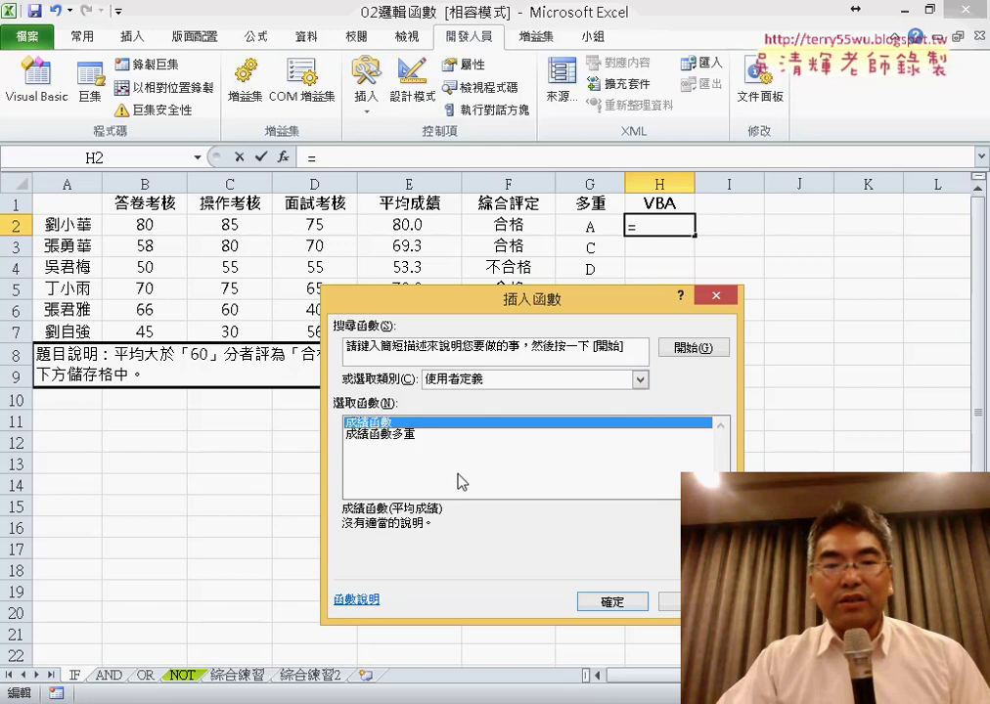
click(632, 601)
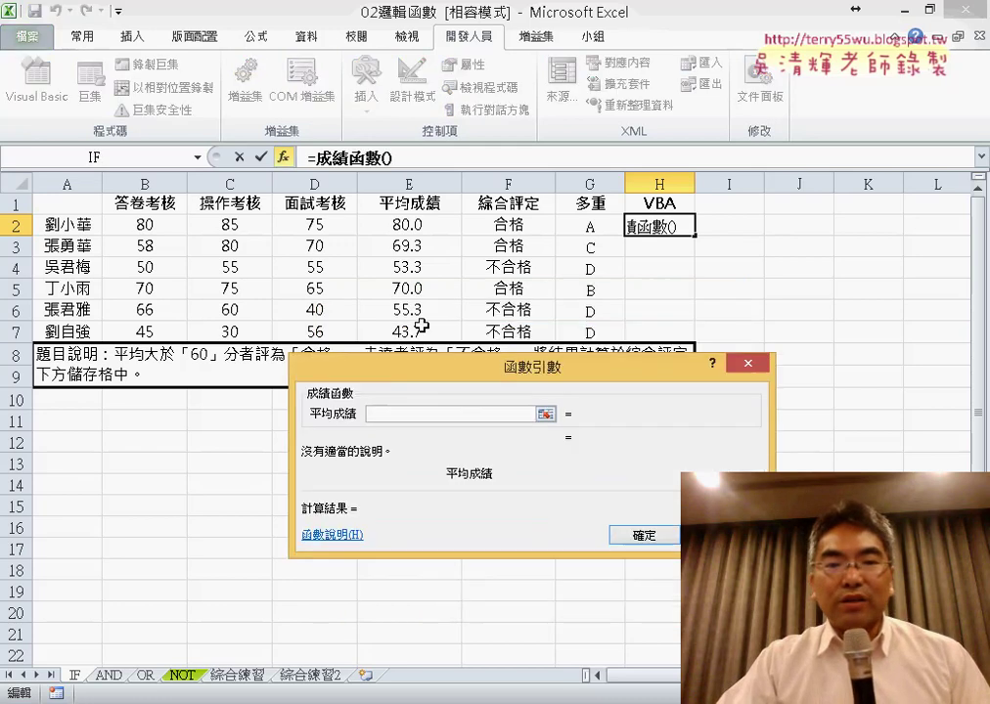
click(409, 224)
click(641, 536)
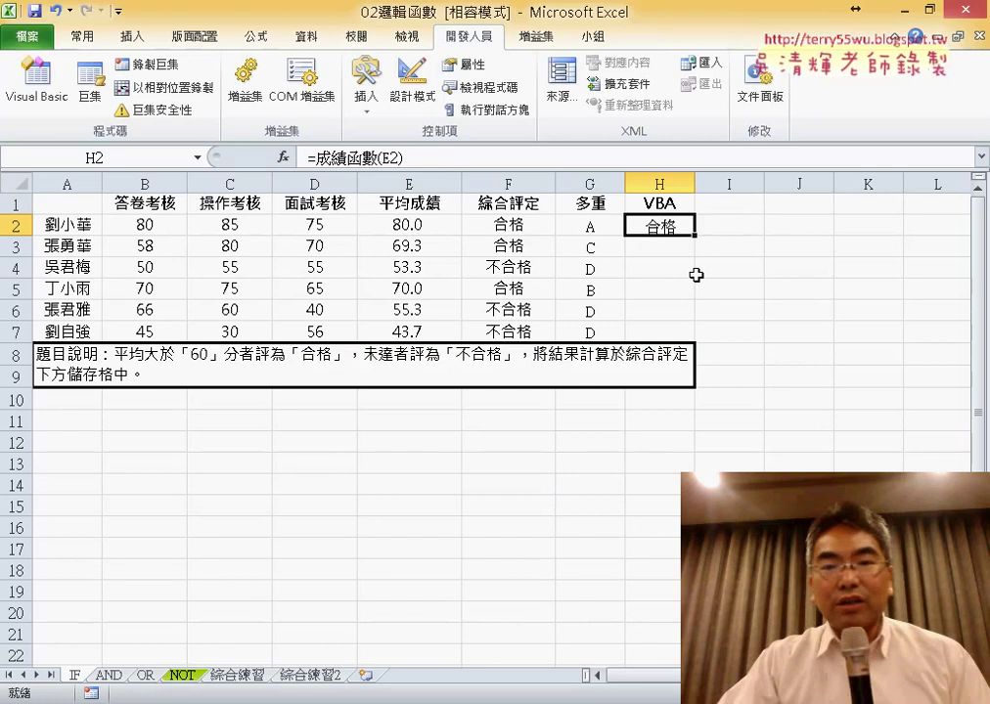
drag(692, 233, 680, 370)
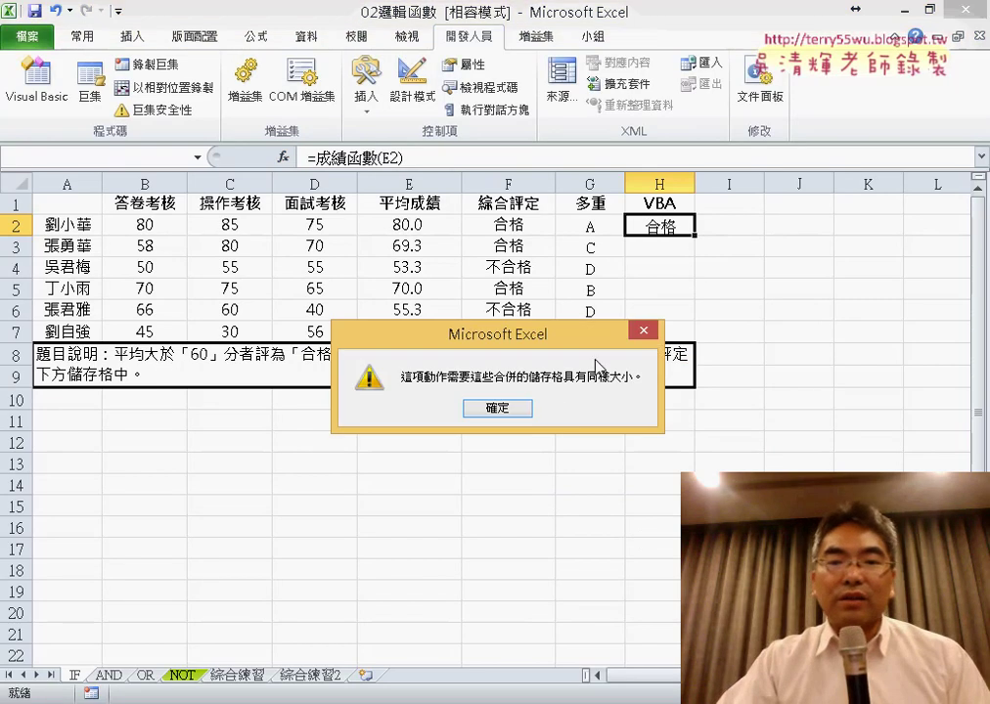
click(496, 409)
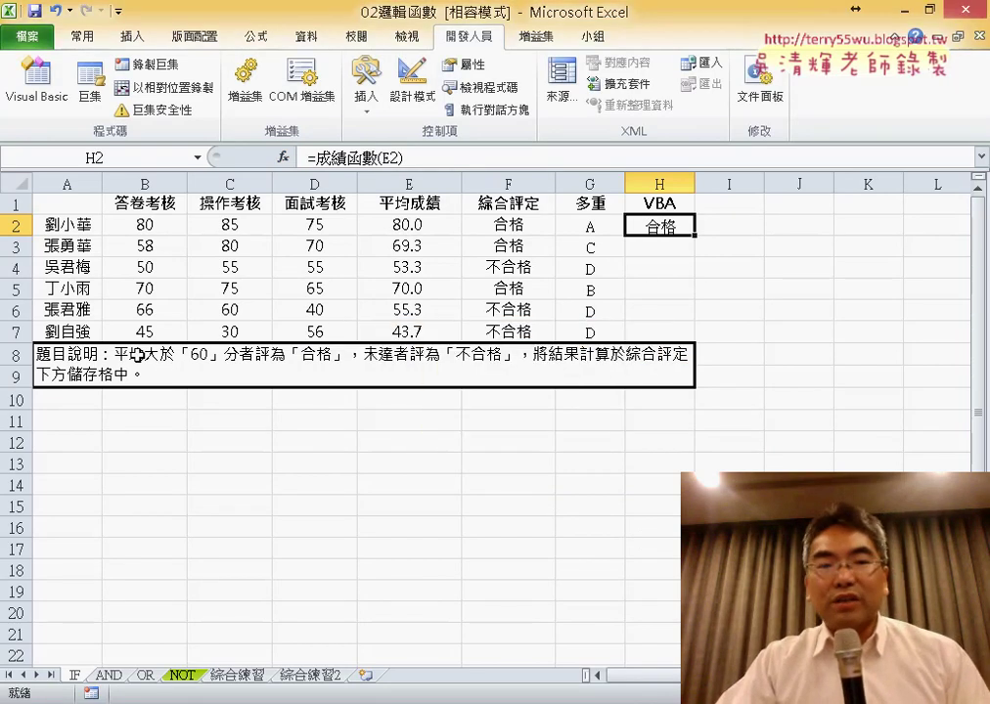
Step: Delete the problem-description rows 8–9 below the grade table
click(10, 354)
right_click(202, 361)
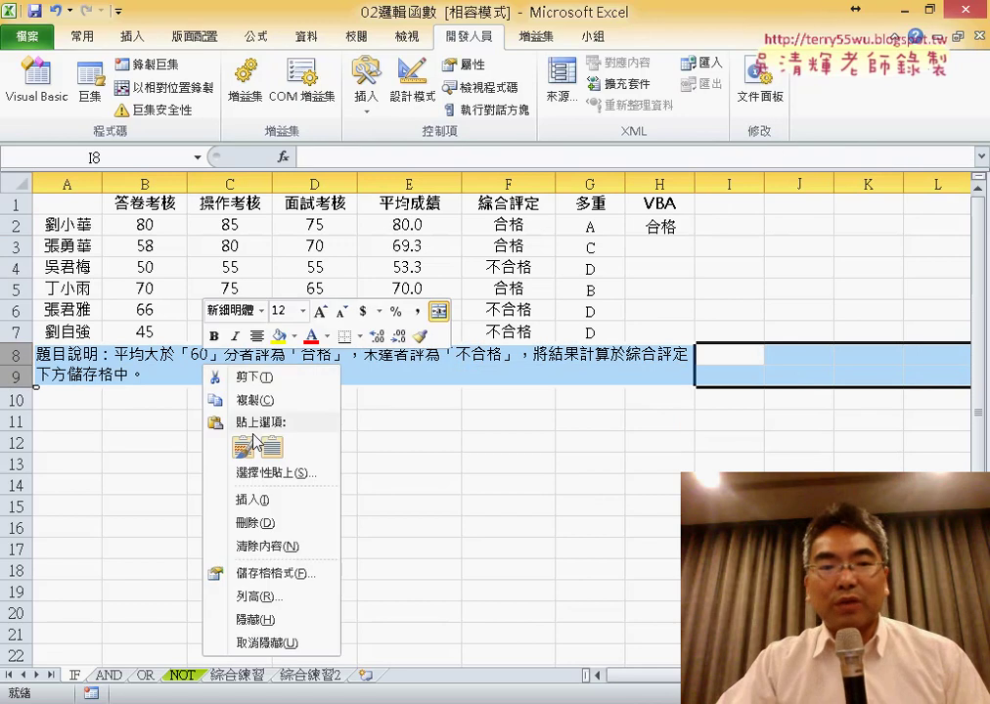
click(266, 523)
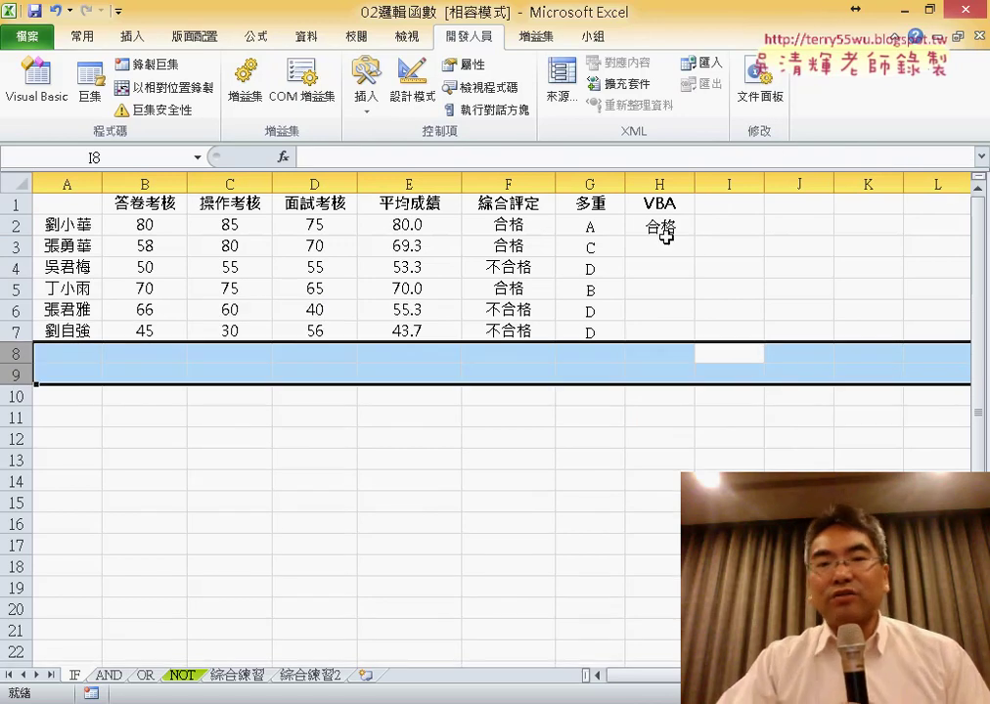
Step: Fill H2's 成績函數 formula down to H7, then clear H2:H7
click(671, 238)
click(675, 226)
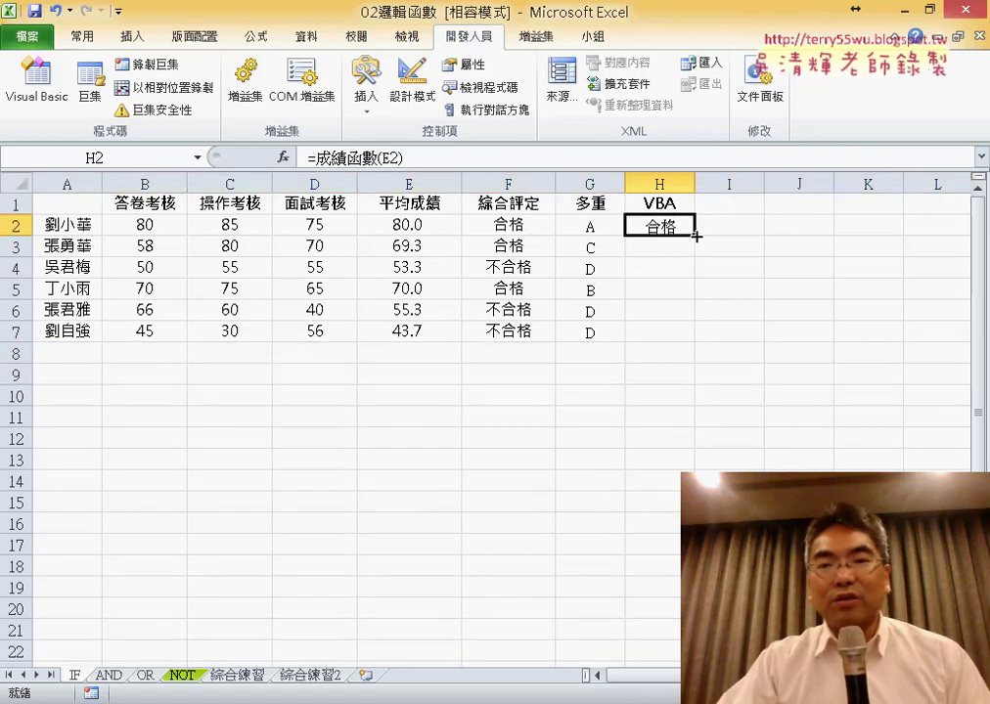
double_click(695, 236)
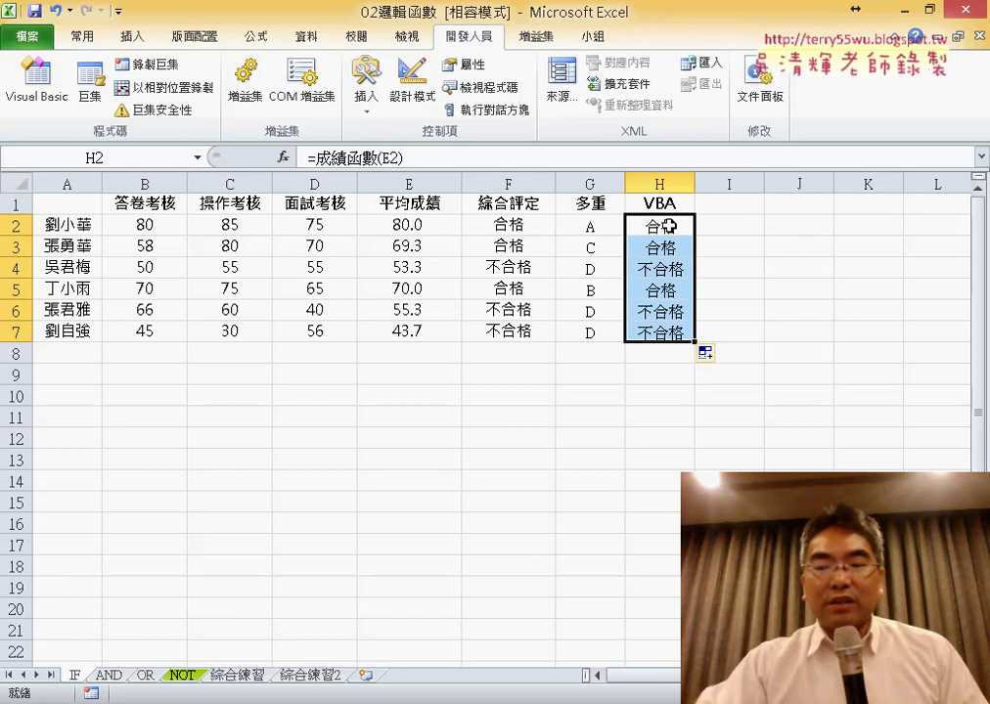
key(Delete)
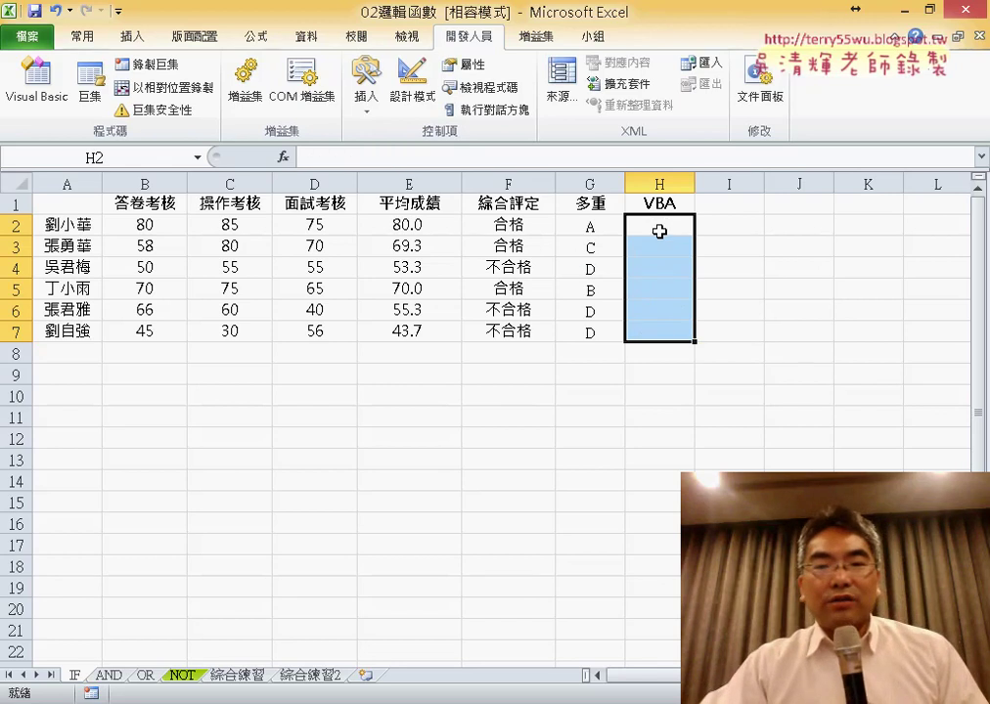
click(659, 231)
click(282, 156)
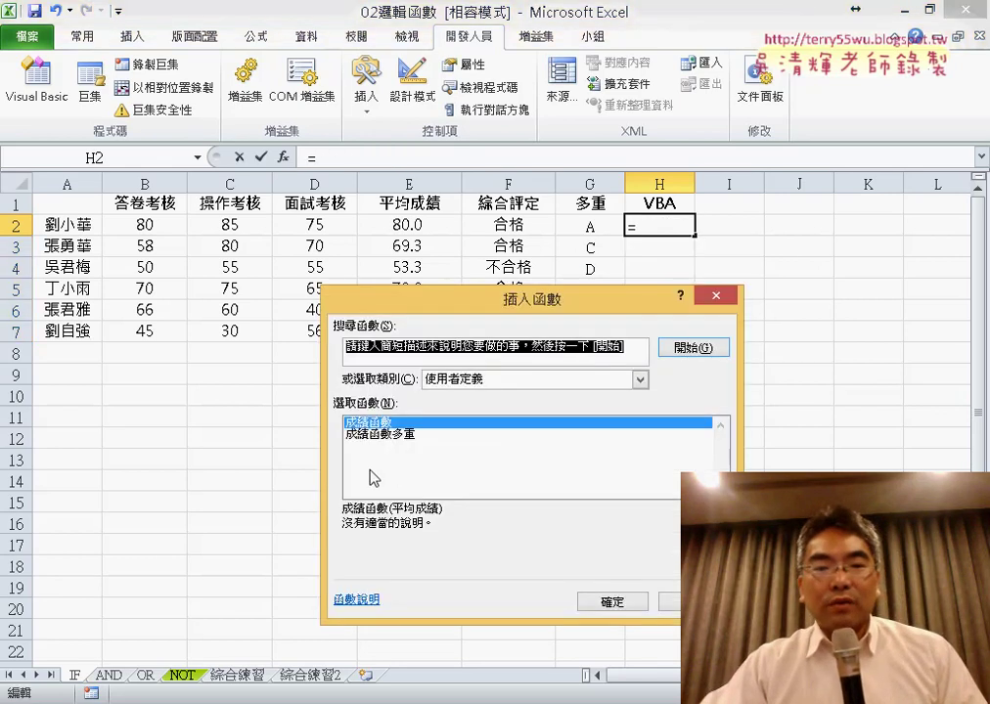
double_click(380, 433)
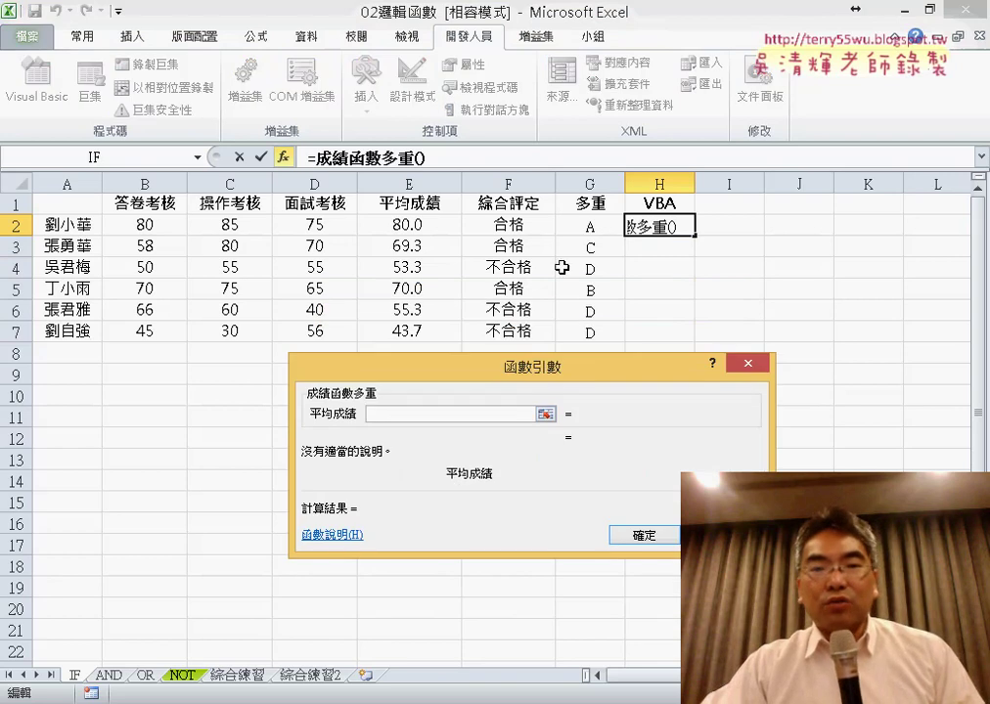
click(418, 225)
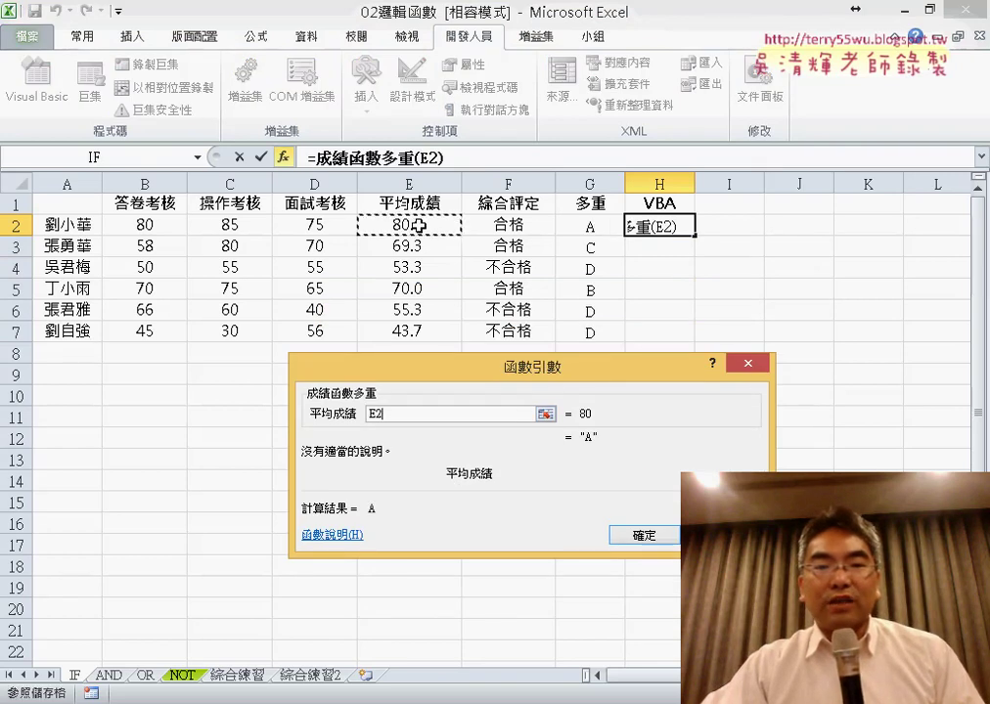
click(653, 542)
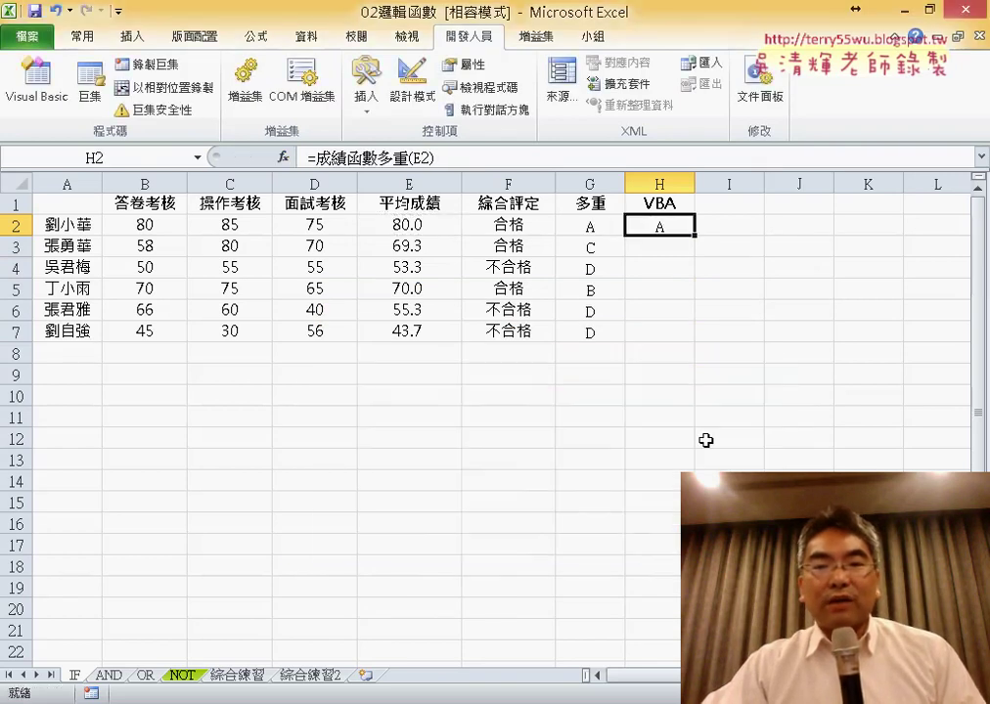
double_click(694, 237)
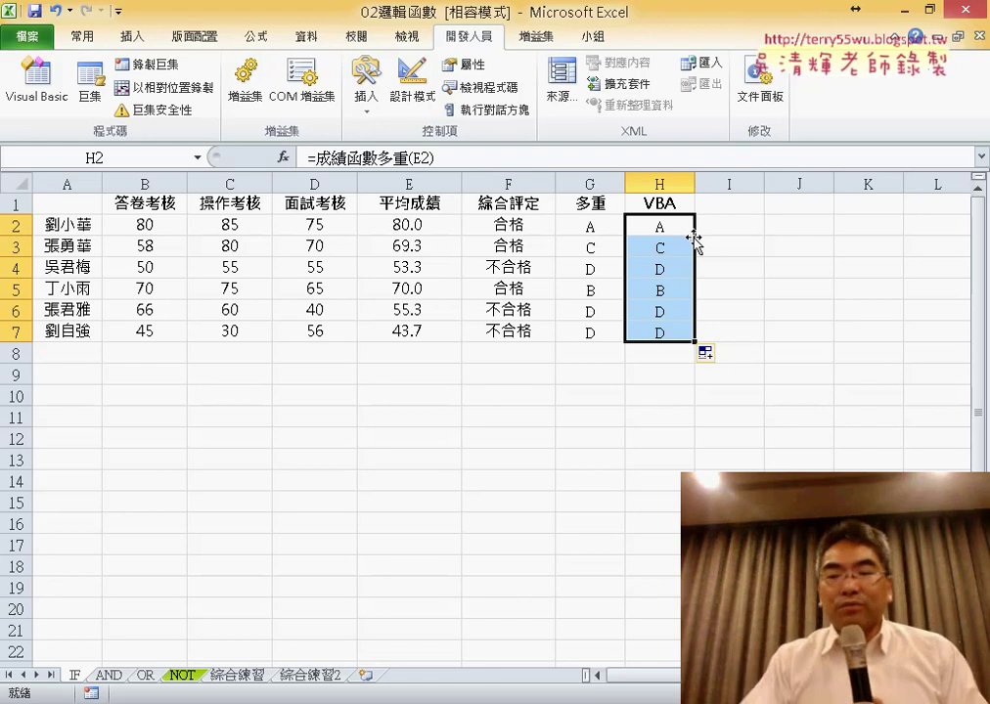
key(Delete)
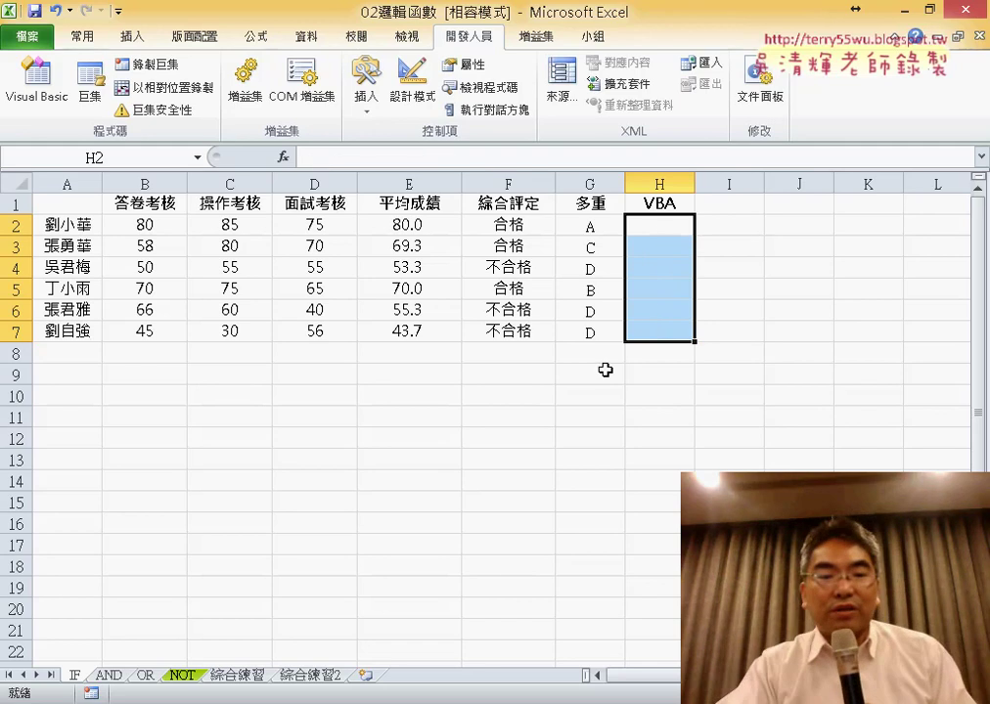
mouse_move(197, 703)
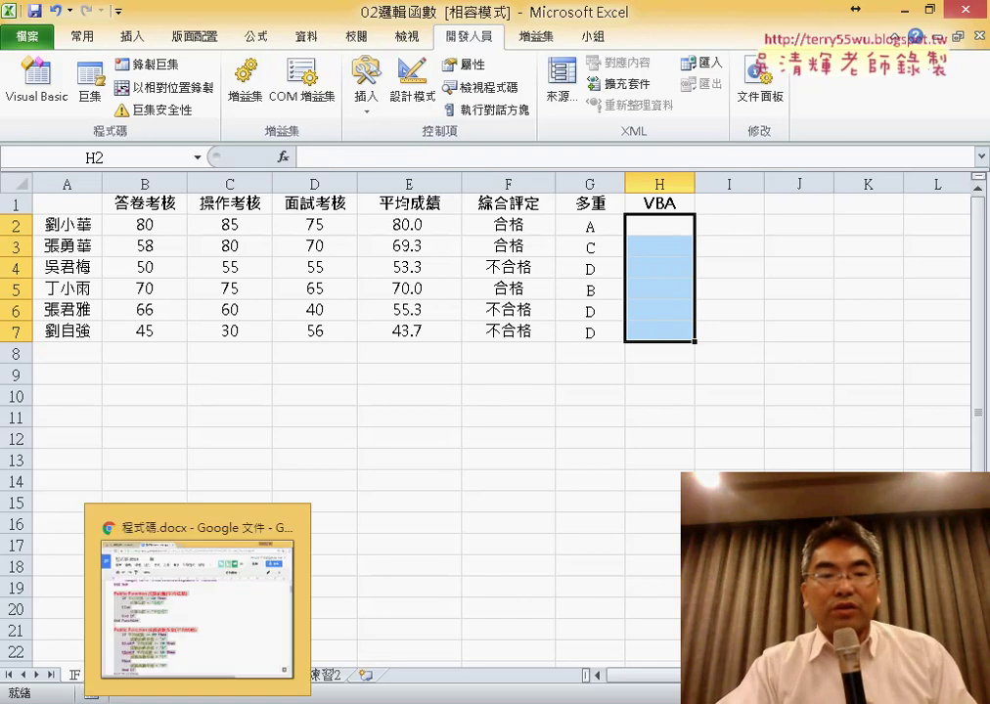
Step: Select the full 成績多重顏色 macro in the Google Docs code document, then return to Excel
click(272, 596)
scroll(548, 412, down, 3)
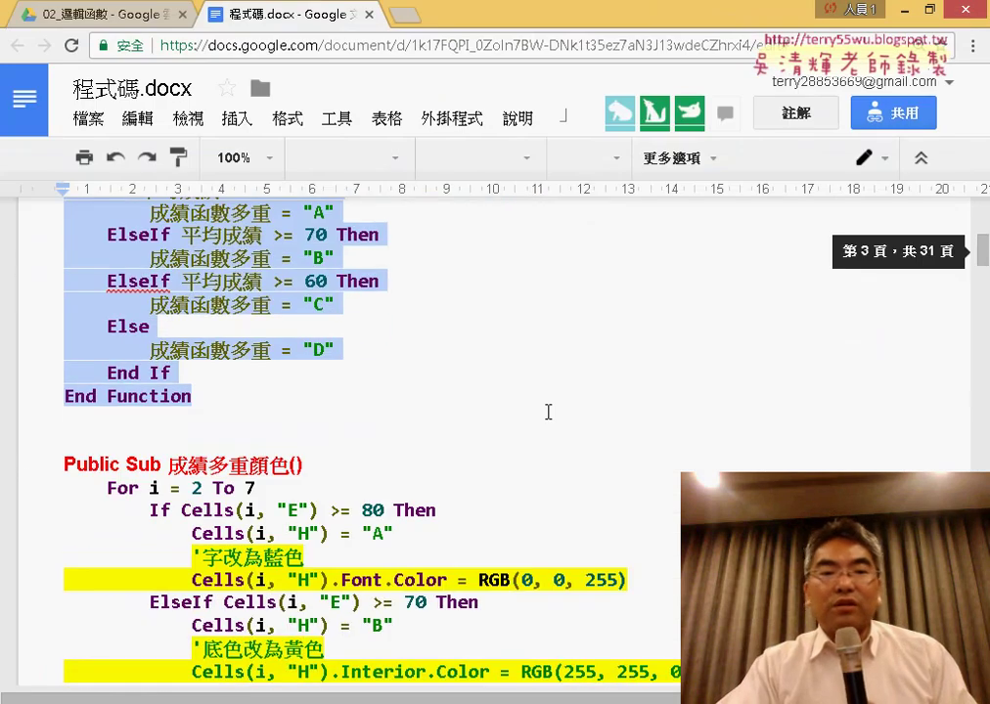
scroll(548, 412, down, 1)
click(209, 369)
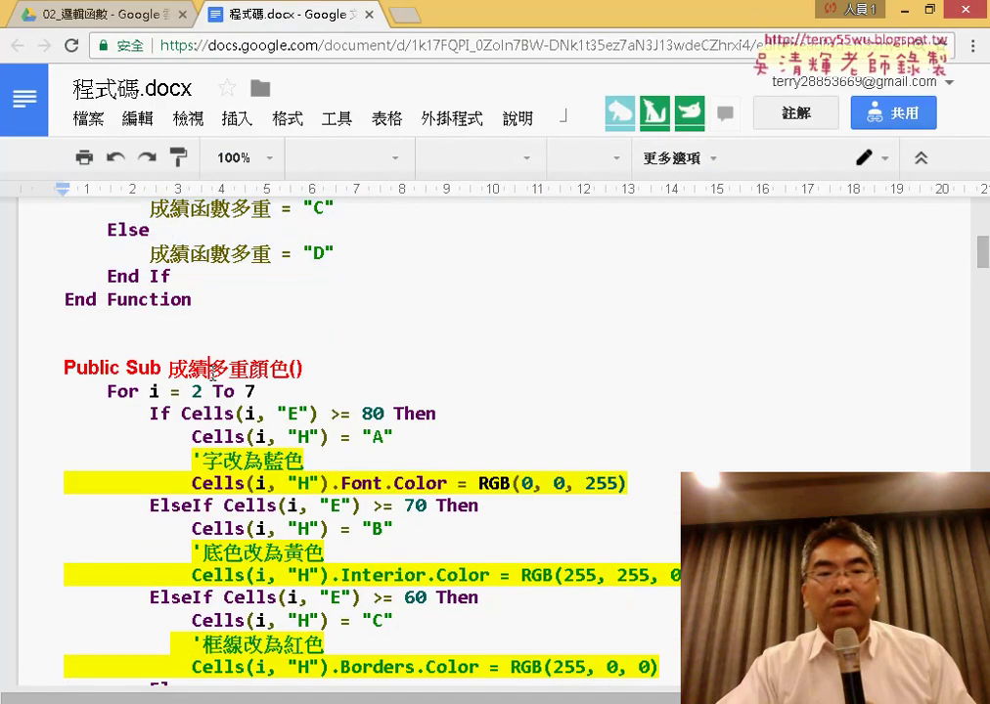
click(270, 369)
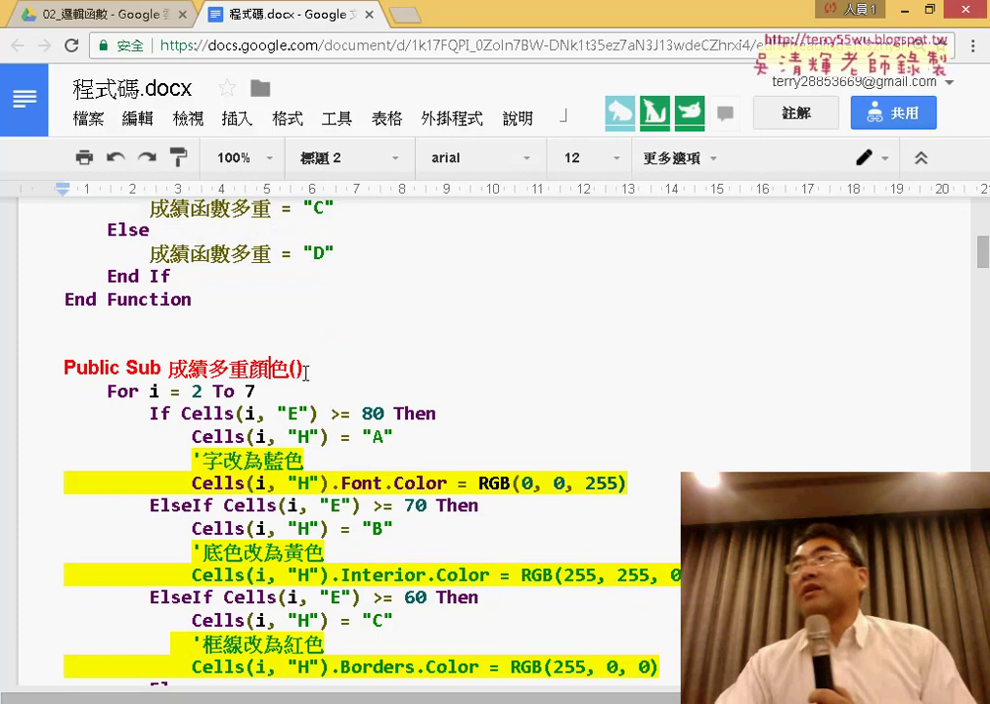
scroll(512, 338, down, 1)
scroll(723, 339, down, 1)
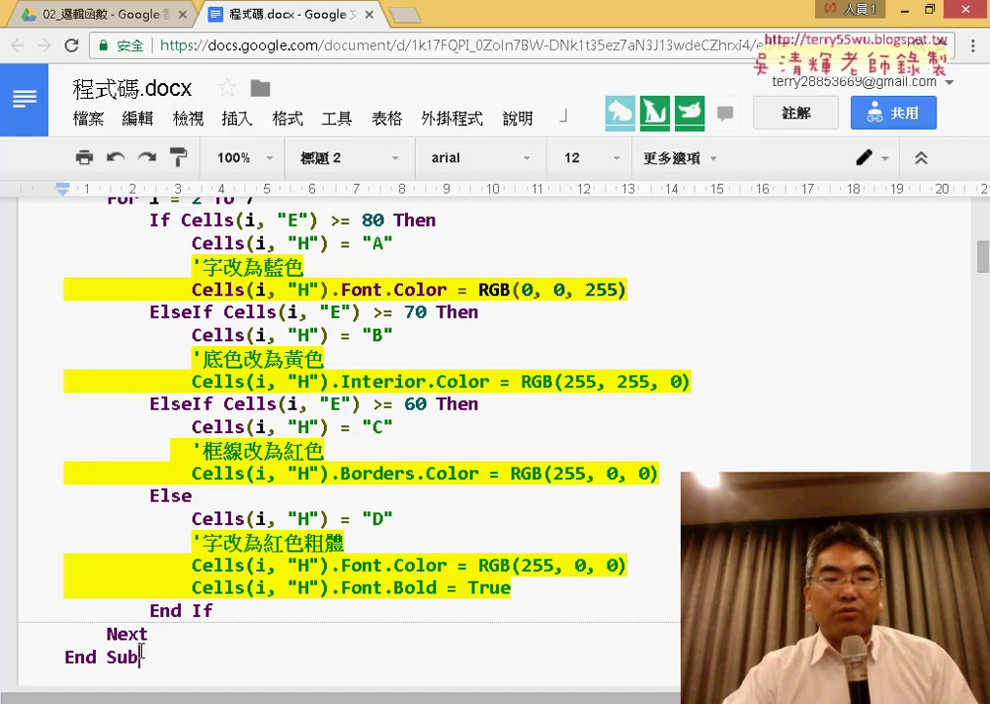
click(145, 651)
scroll(117, 437, up, 1)
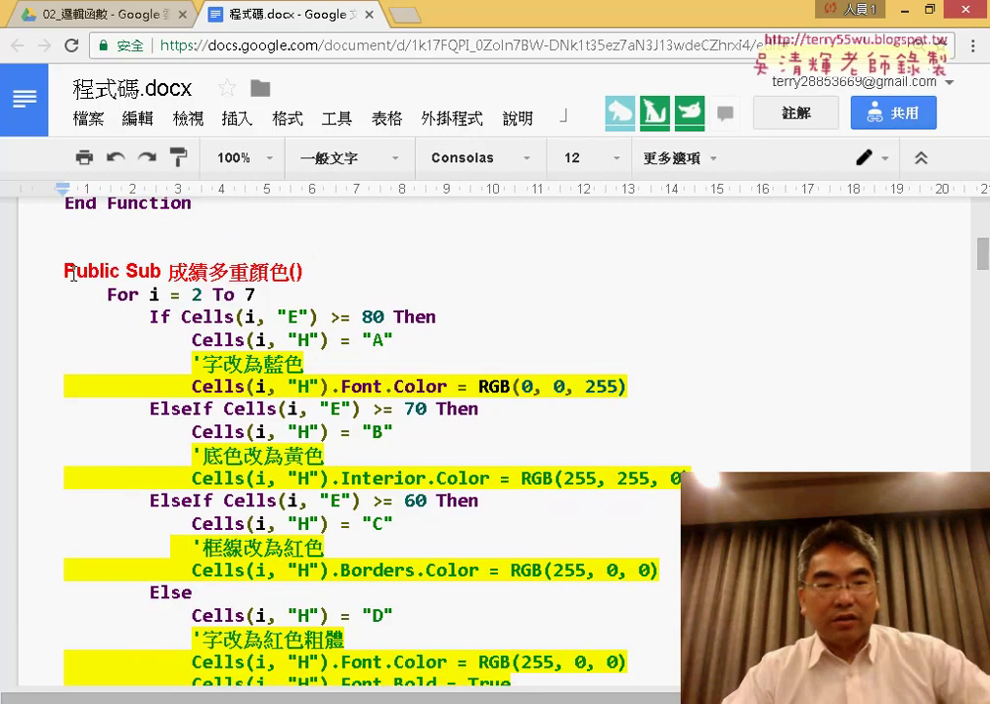
shift+click(95, 277)
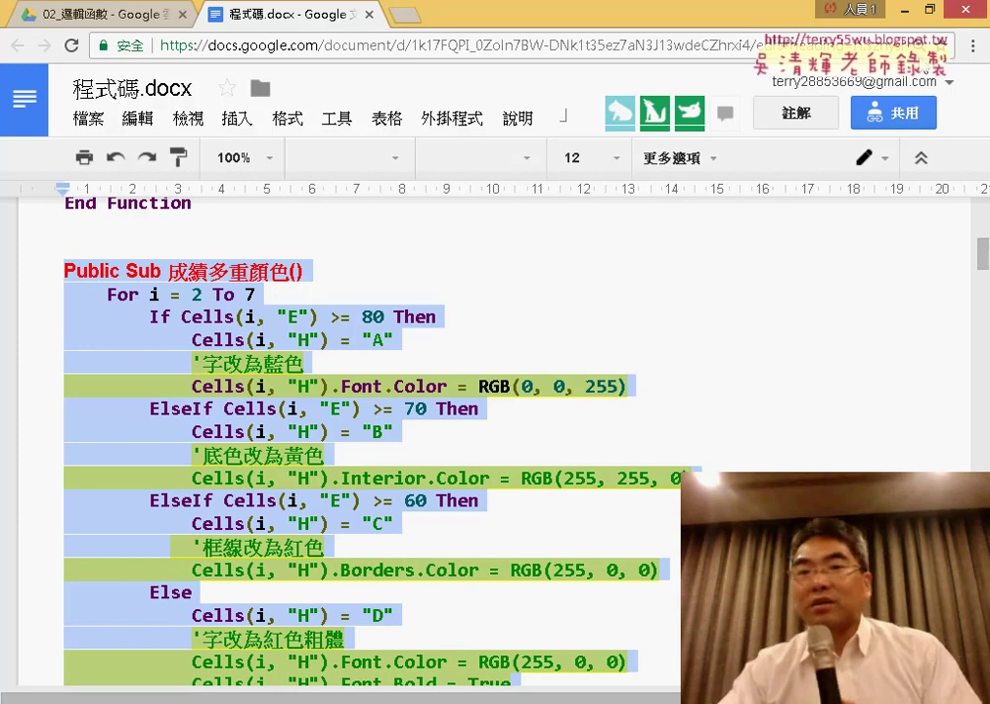
click(910, 17)
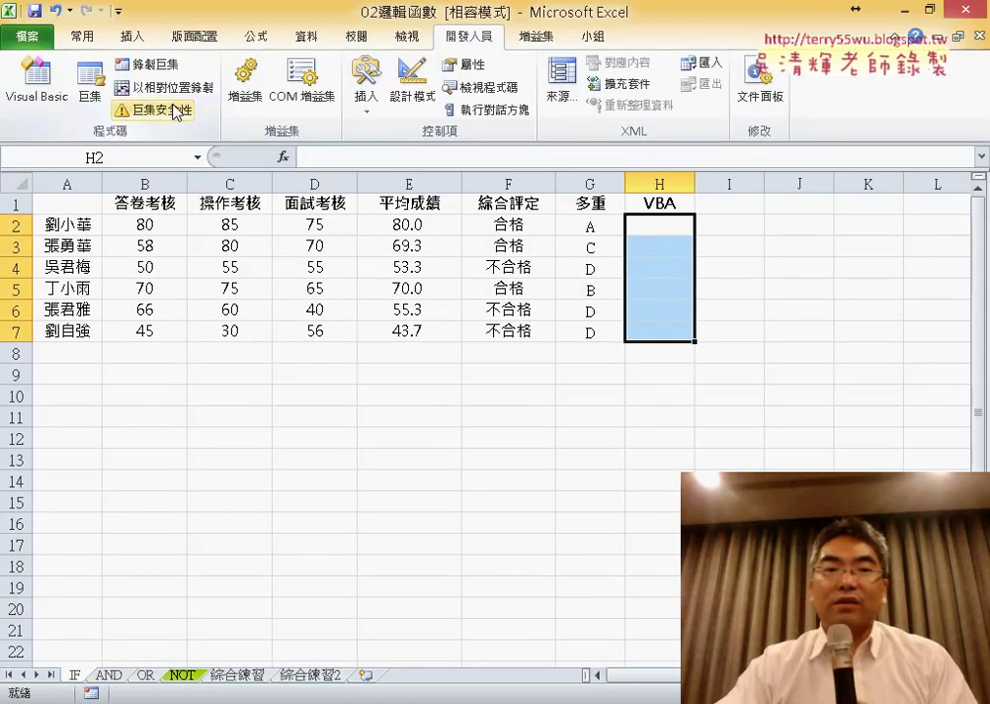
Step: Paste the 成績多重顏色 macro at the end of Module1 in the VBA editor
click(32, 87)
scroll(619, 406, down, 2)
scroll(619, 404, up, 1)
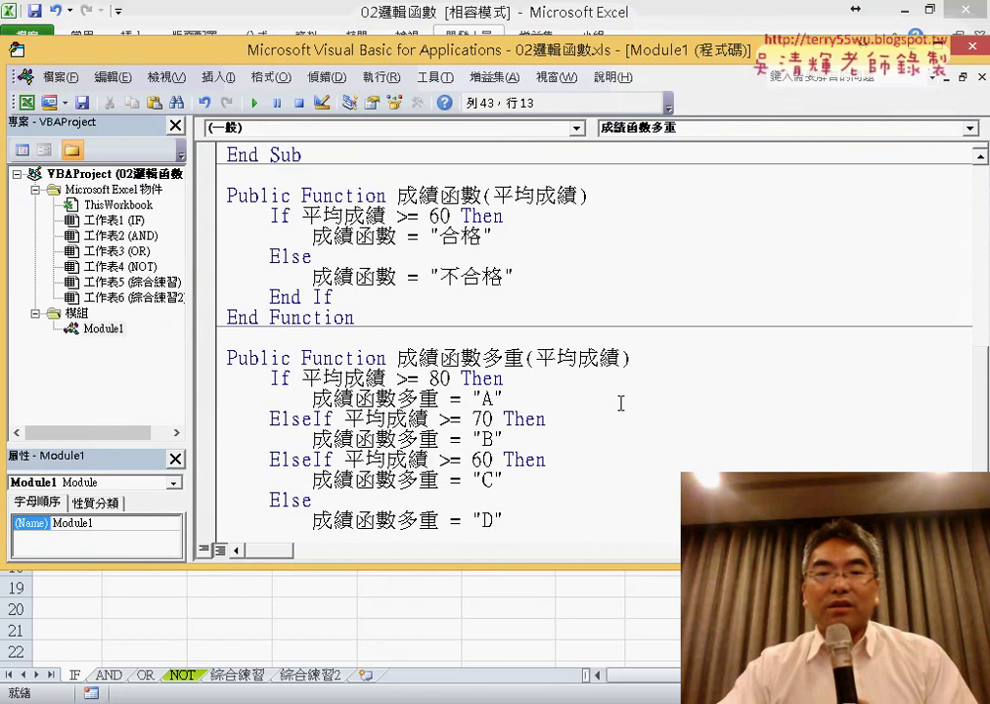
scroll(618, 404, down, 1)
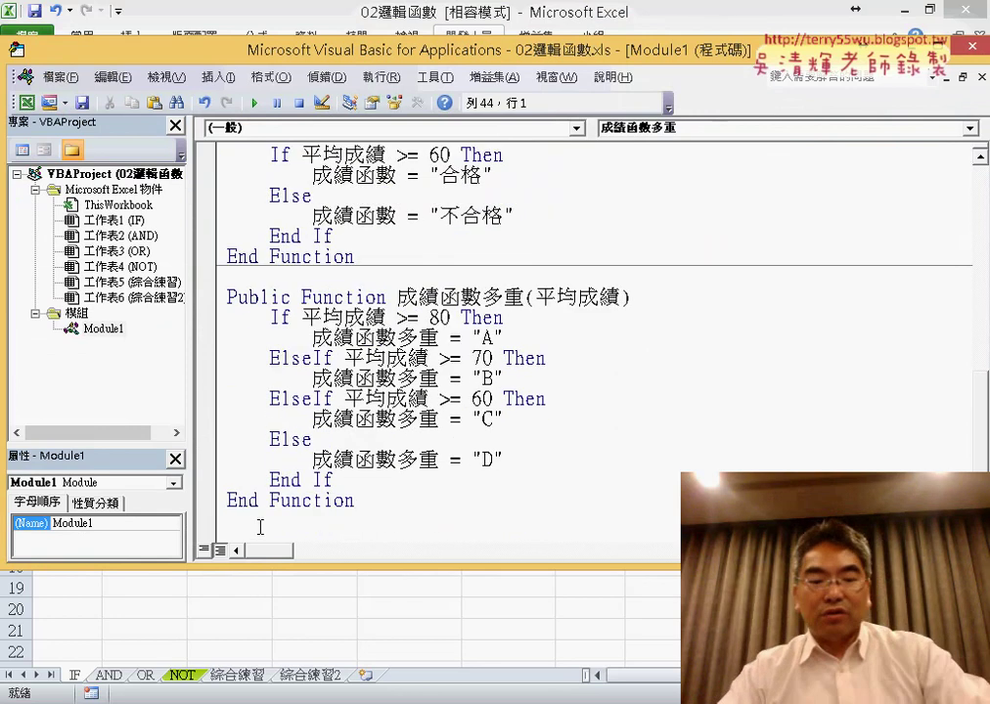
key(ctrl+End)
scroll(620, 449, up, 2)
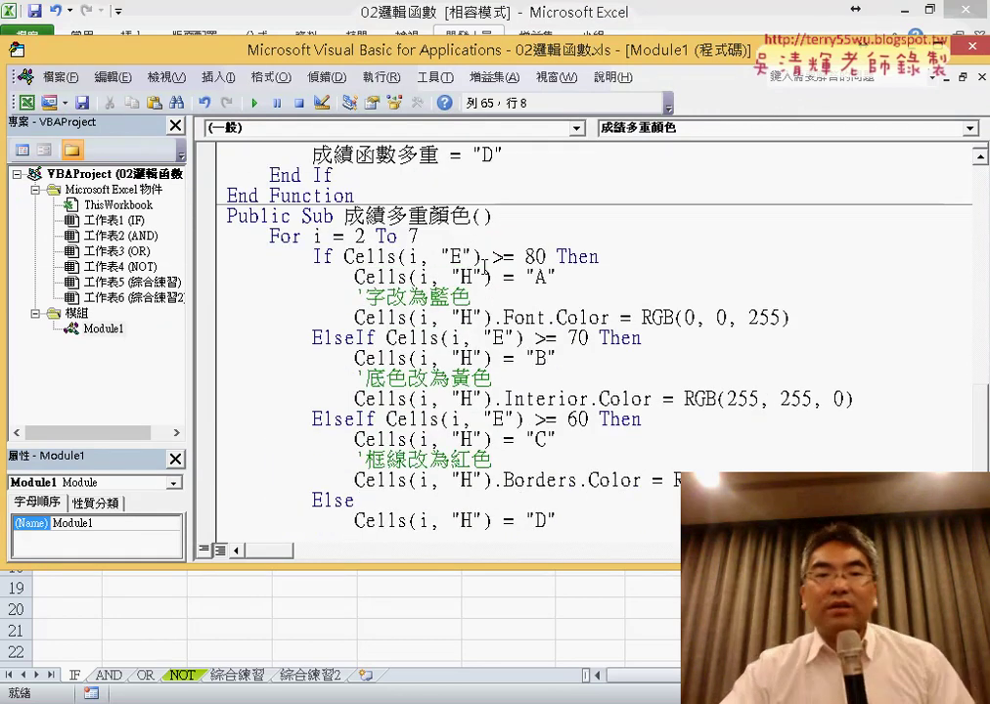
Step: Highlight the macro name and the A branch's blue font lines, then move the editor down
drag(346, 215, 428, 216)
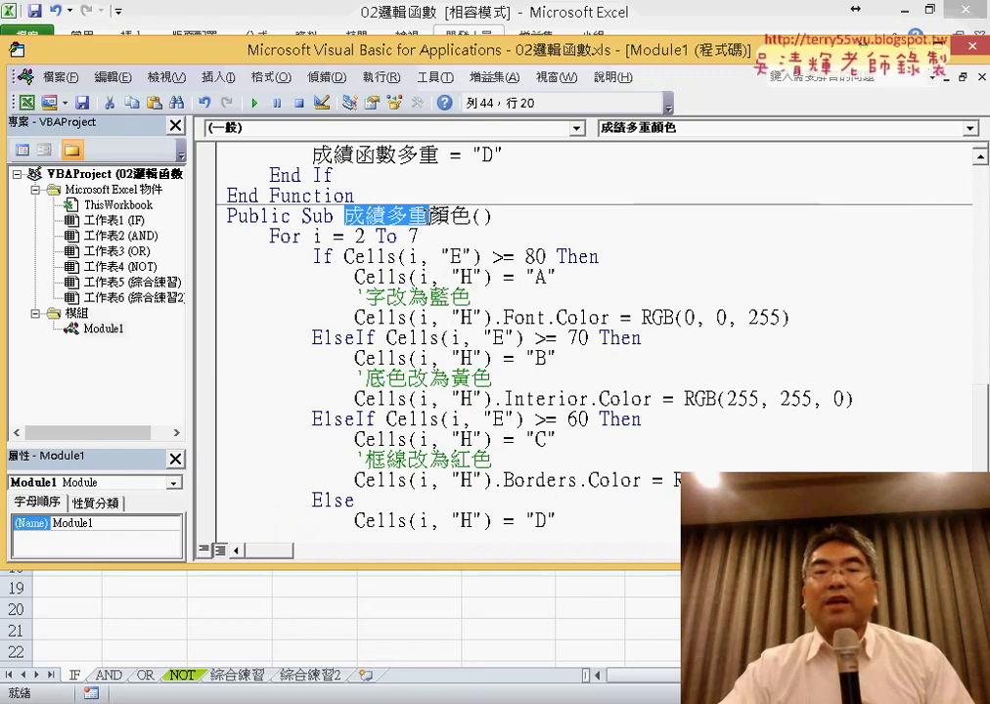
drag(431, 215, 450, 216)
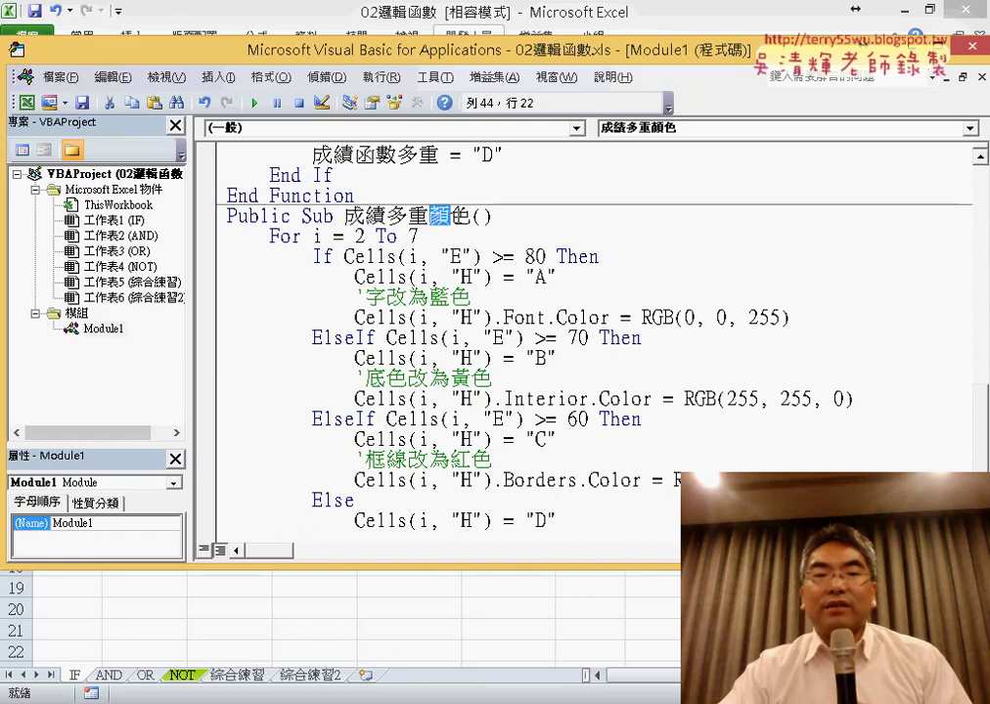
scroll(654, 344, down, 1)
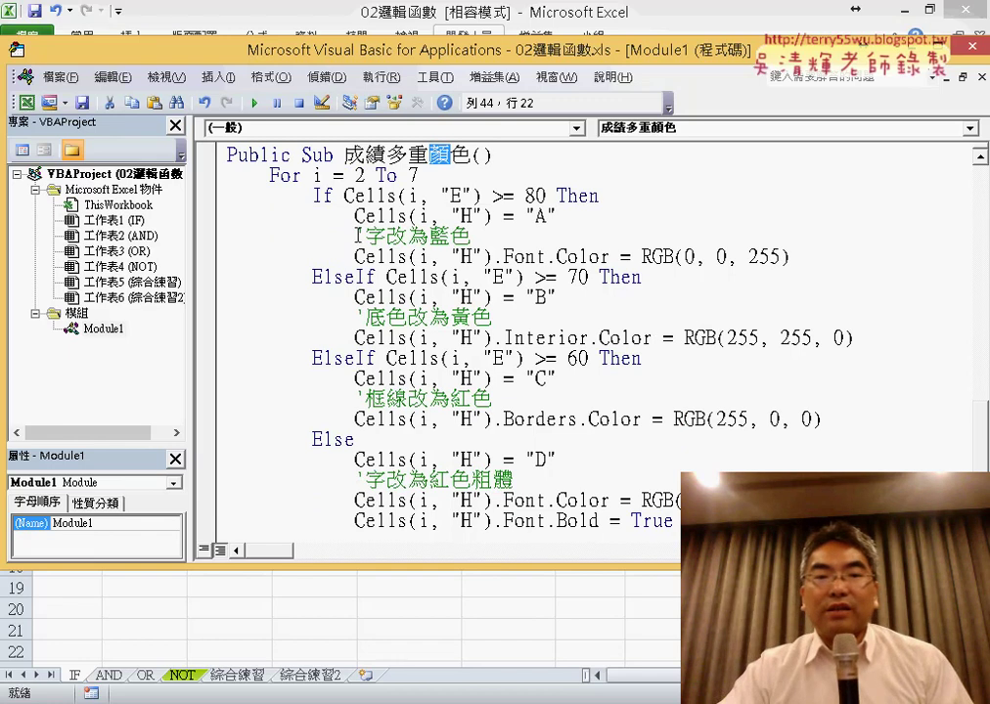
drag(358, 235, 809, 262)
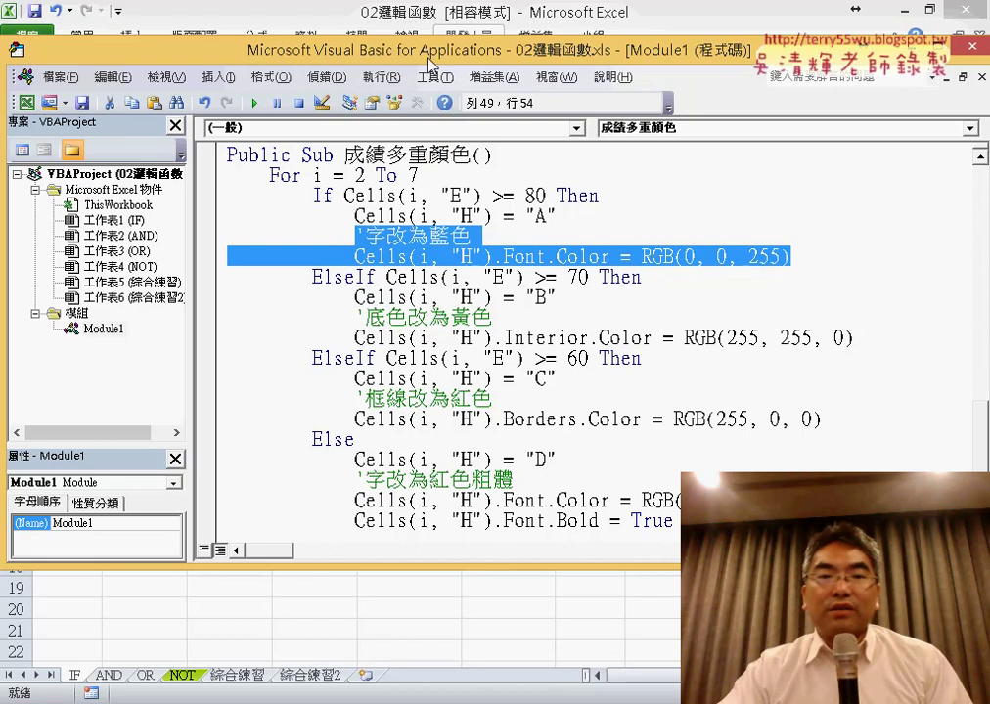
mouse_move(170, 56)
mouse_down()
mouse_move(794, 101)
mouse_move(709, 91)
mouse_move(137, 375)
mouse_move(70, 376)
mouse_up()
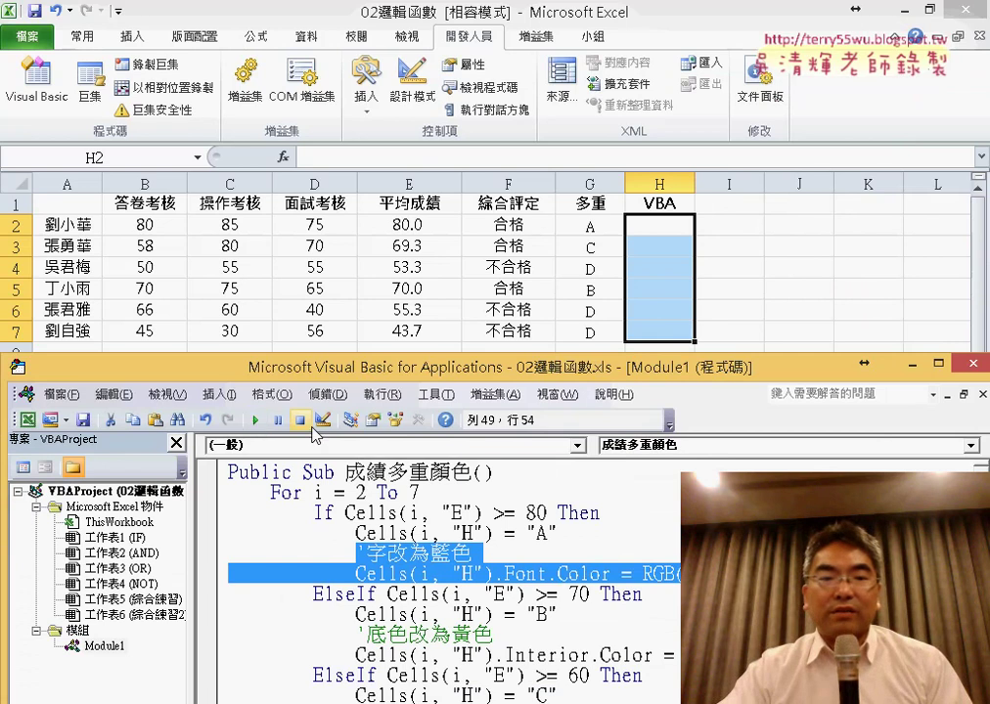
Step: Run 成績多重顏色 and mark the blue A, the B and the C grades in column H
click(257, 421)
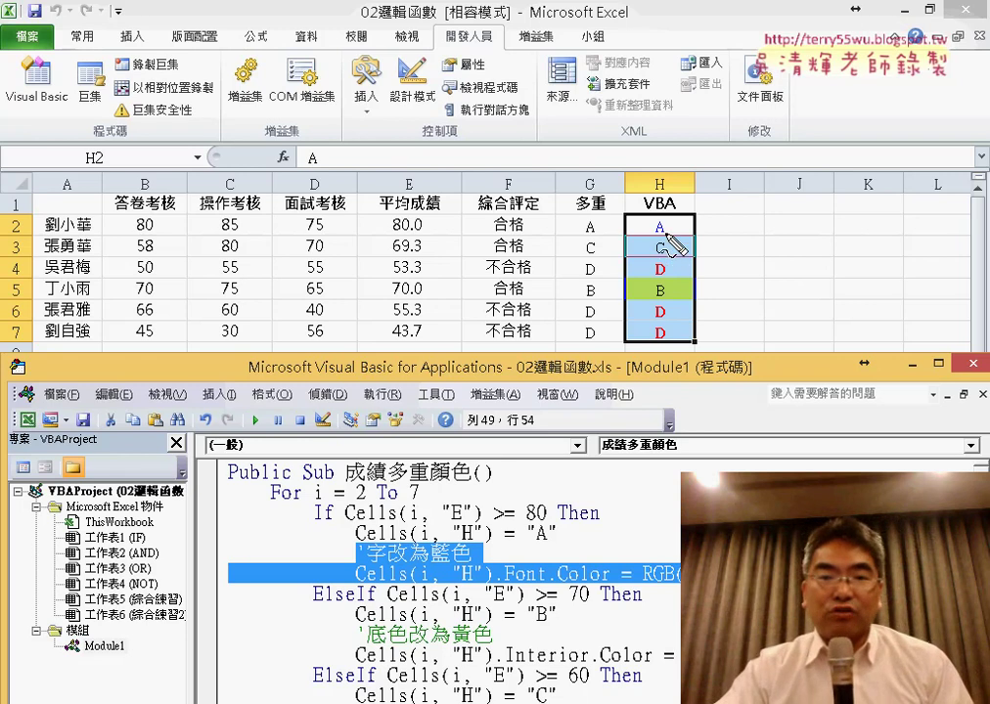
mouse_move(668, 239)
mouse_down()
mouse_move(649, 239)
mouse_move(671, 238)
mouse_move(736, 193)
mouse_move(675, 225)
mouse_up()
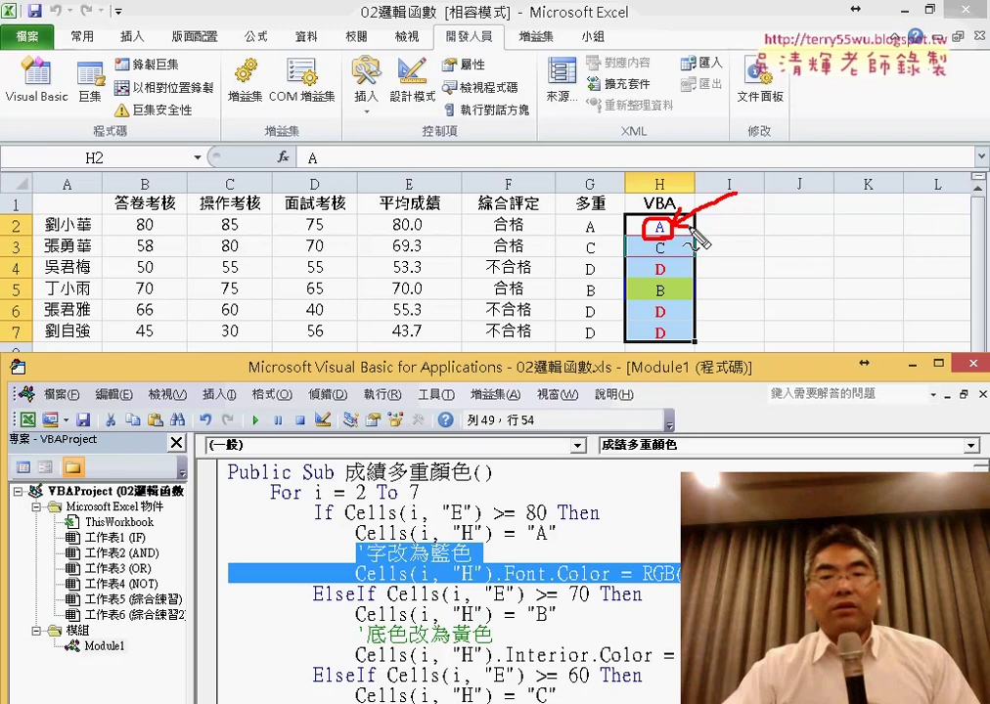
drag(666, 280, 675, 311)
drag(737, 262, 665, 288)
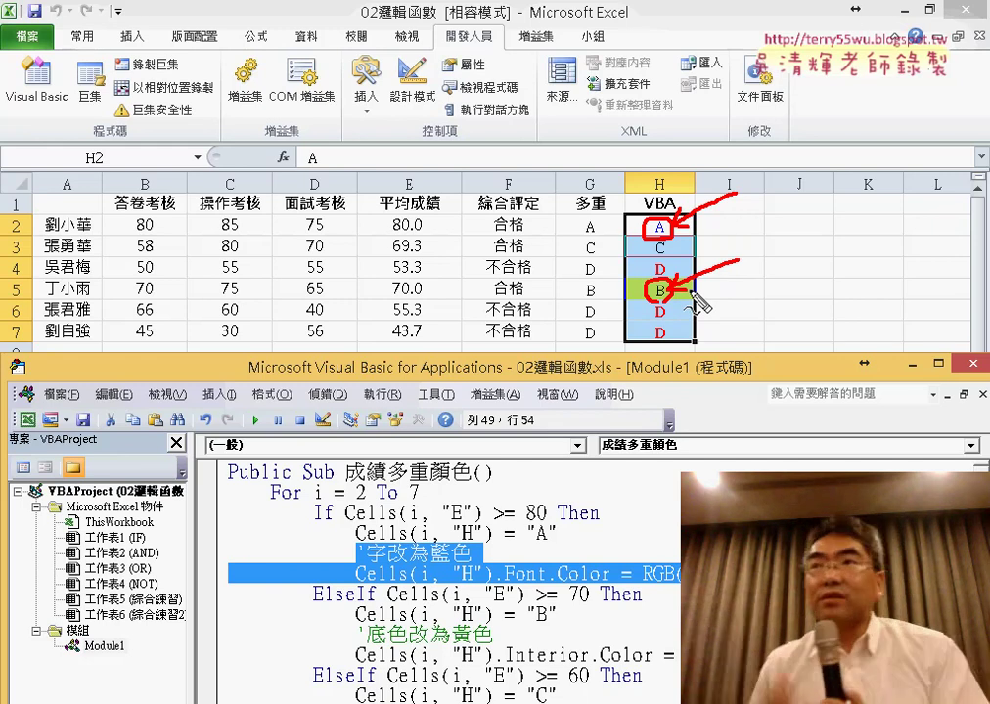
drag(743, 224, 793, 213)
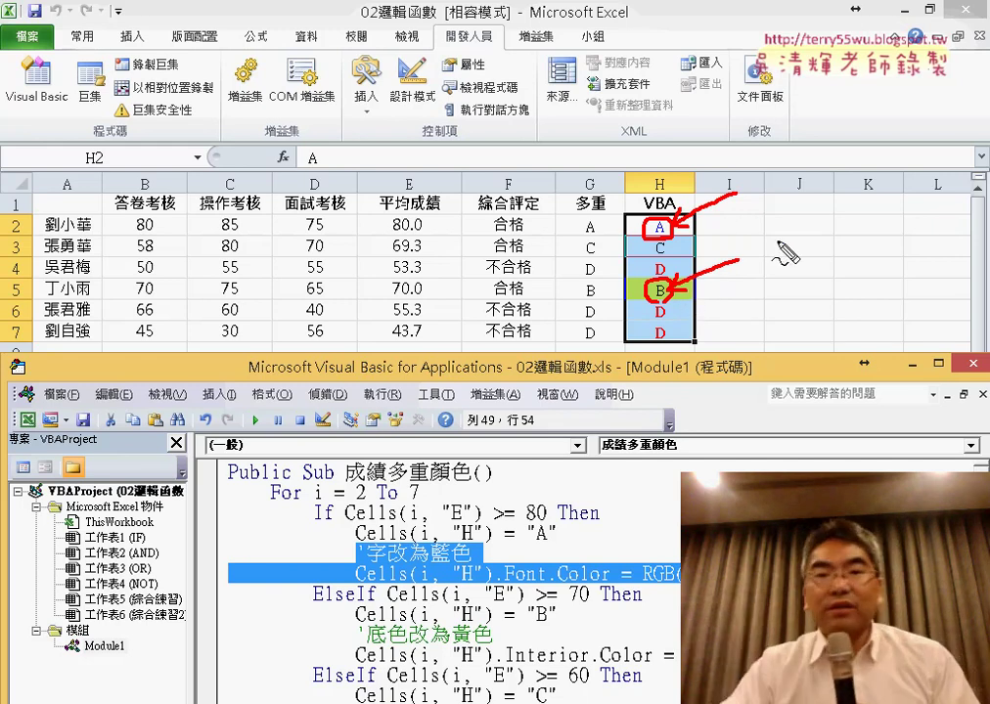
drag(726, 231, 729, 256)
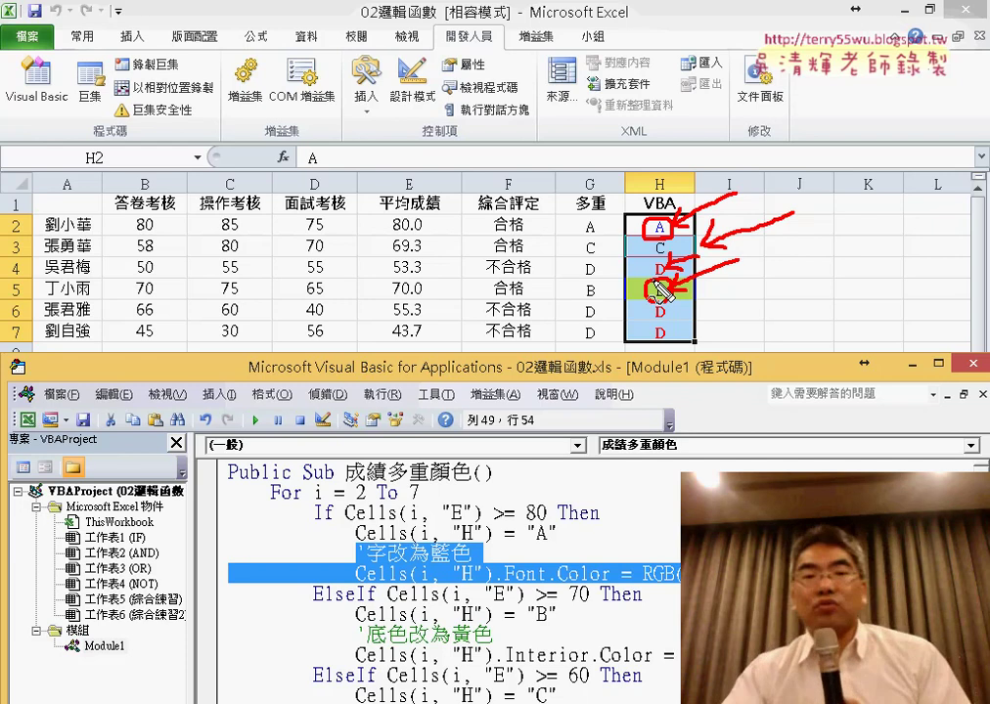
Step: Move the code window back over the sheet and highlight the A branch's .Font.Color = RGB(0, 0, 255)
key(Escape)
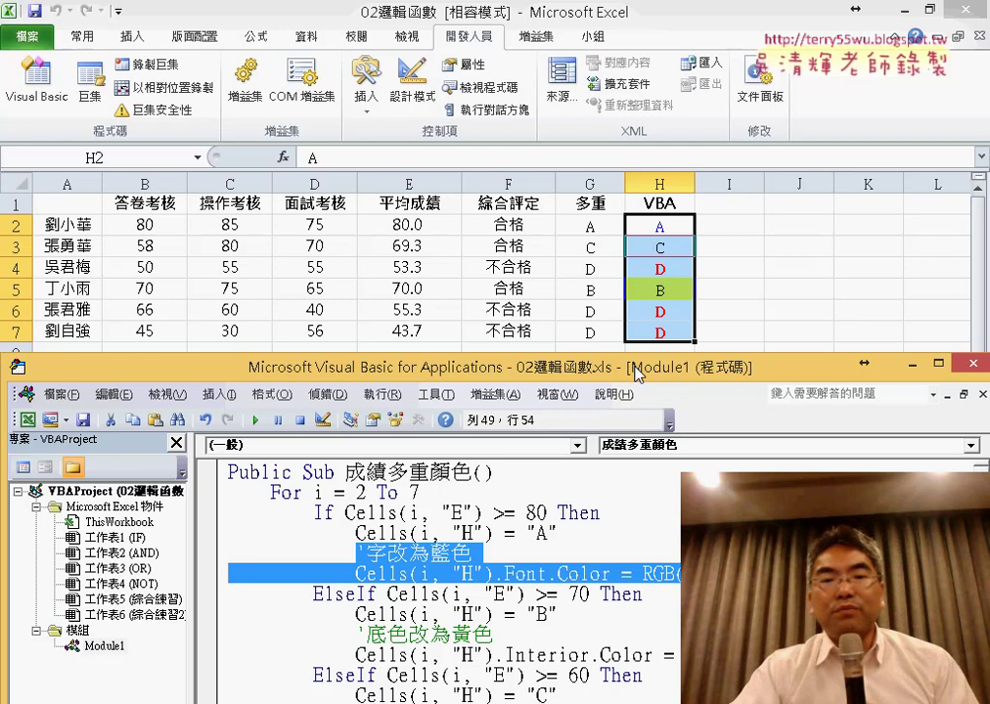
drag(637, 373, 661, 72)
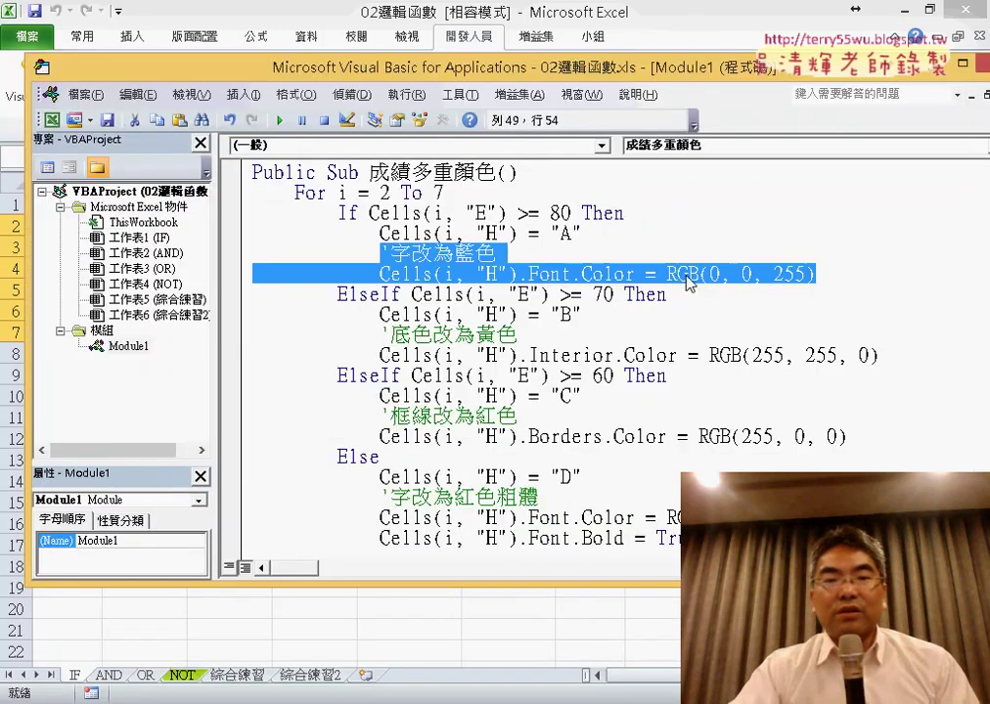
click(744, 274)
drag(847, 282, 527, 275)
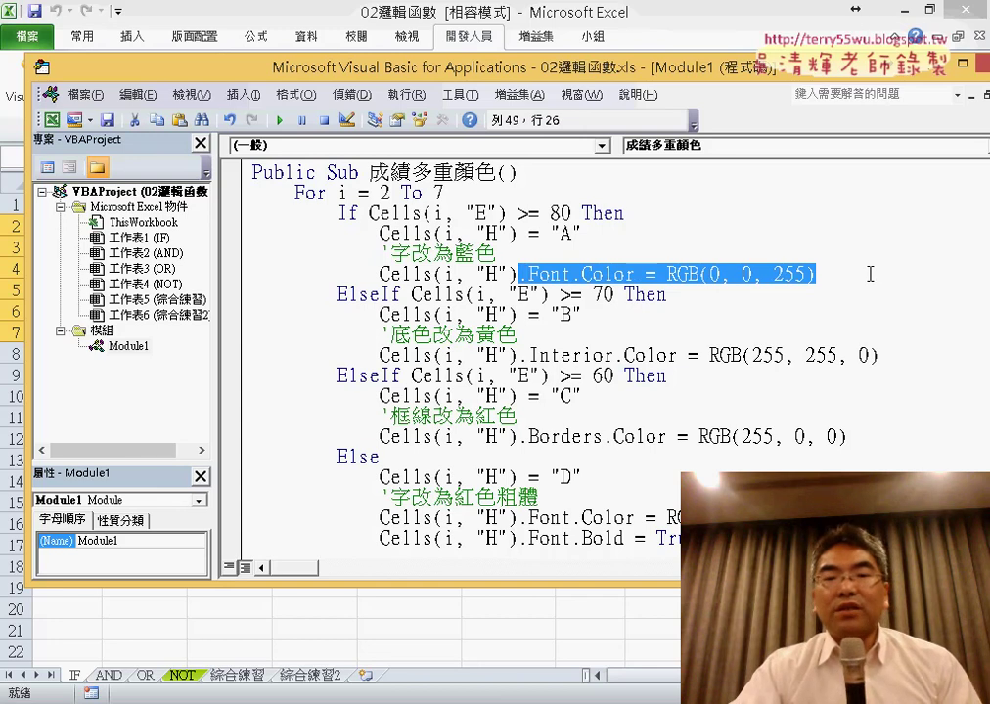
click(743, 274)
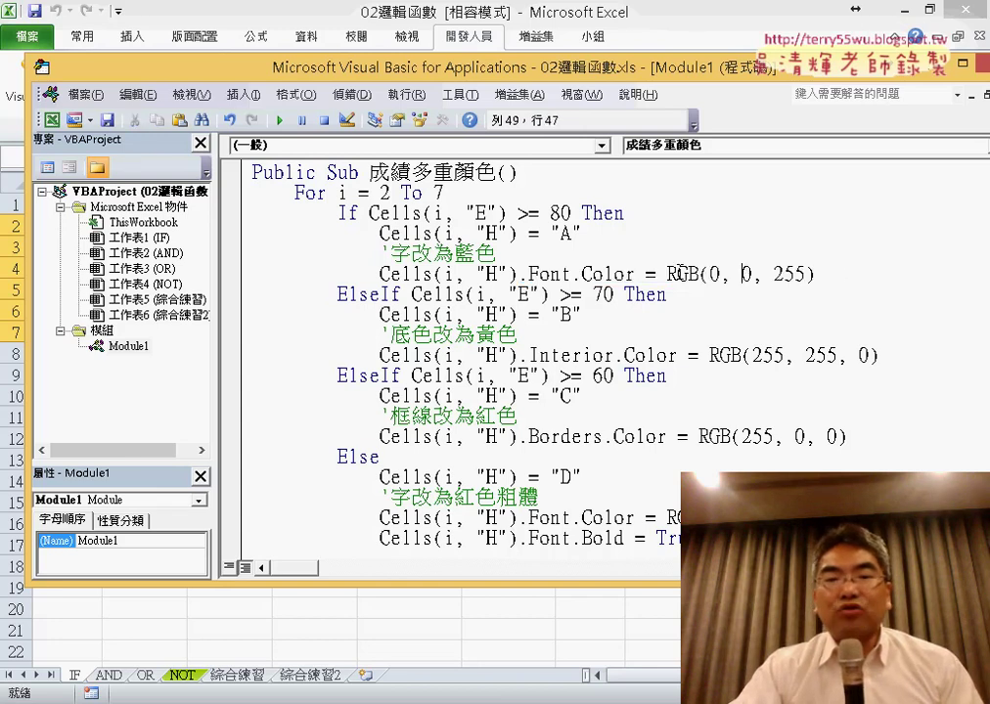
drag(680, 275, 819, 275)
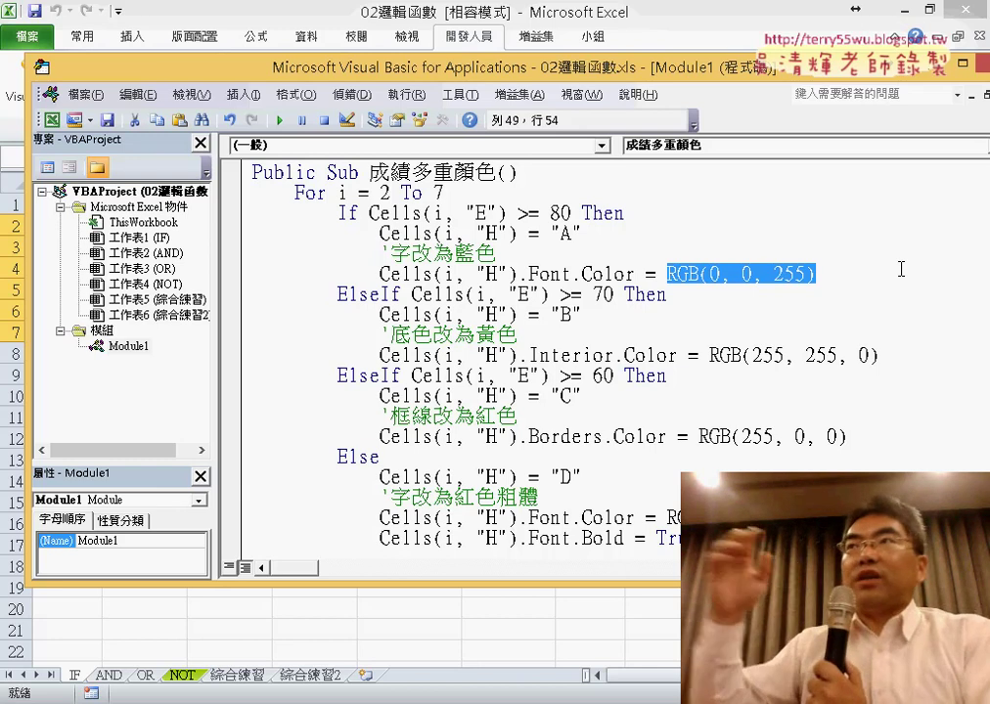
click(846, 274)
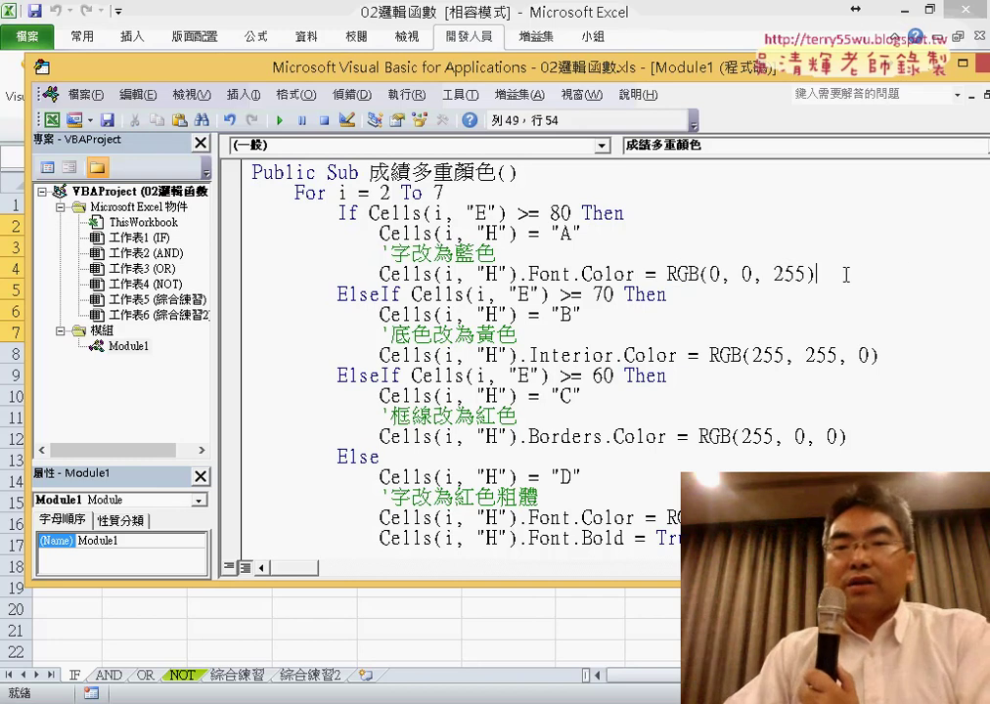
drag(519, 274, 797, 274)
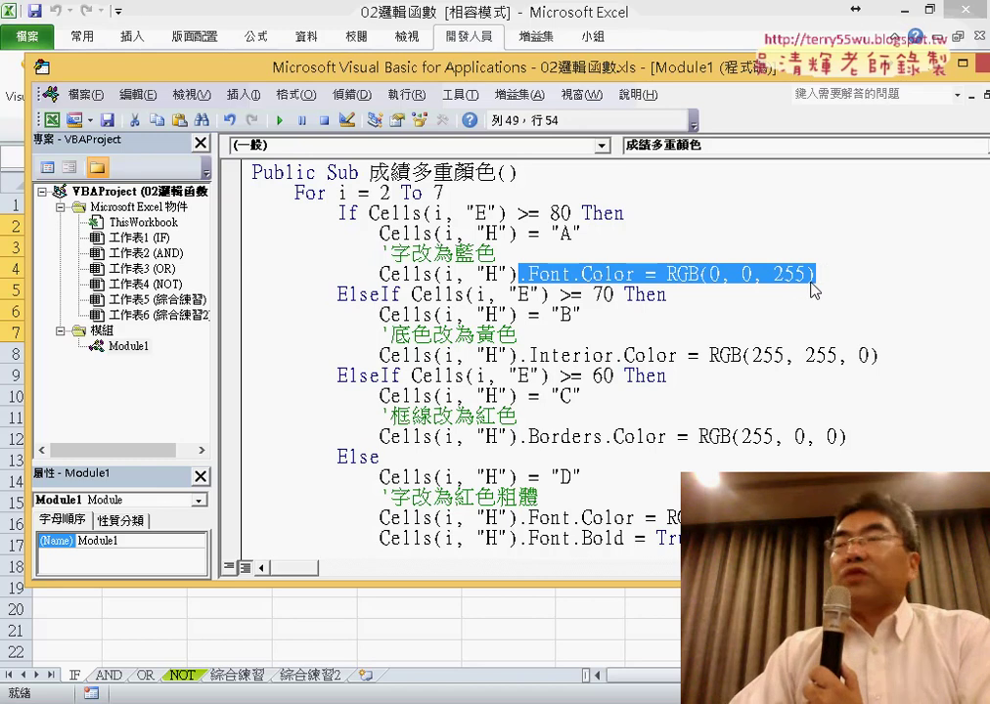
Step: Rewrite the grade-A line as Cells.Font.Color = RGB(0, 0, 255), using IntelliSense for Font and Color
scroll(813, 281, down, 1)
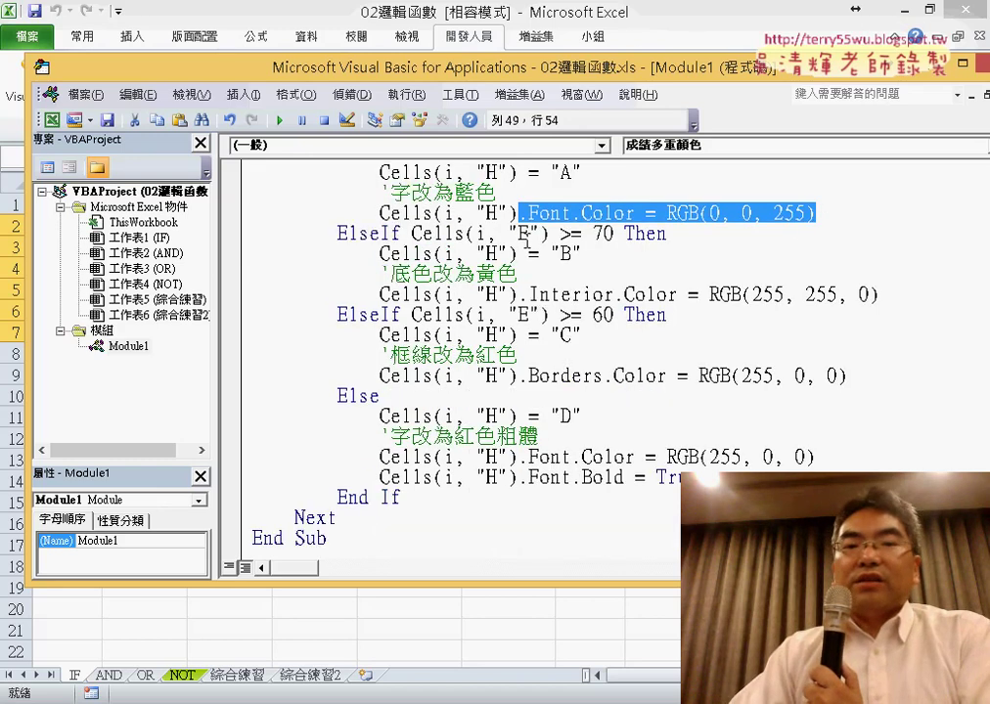
click(514, 210)
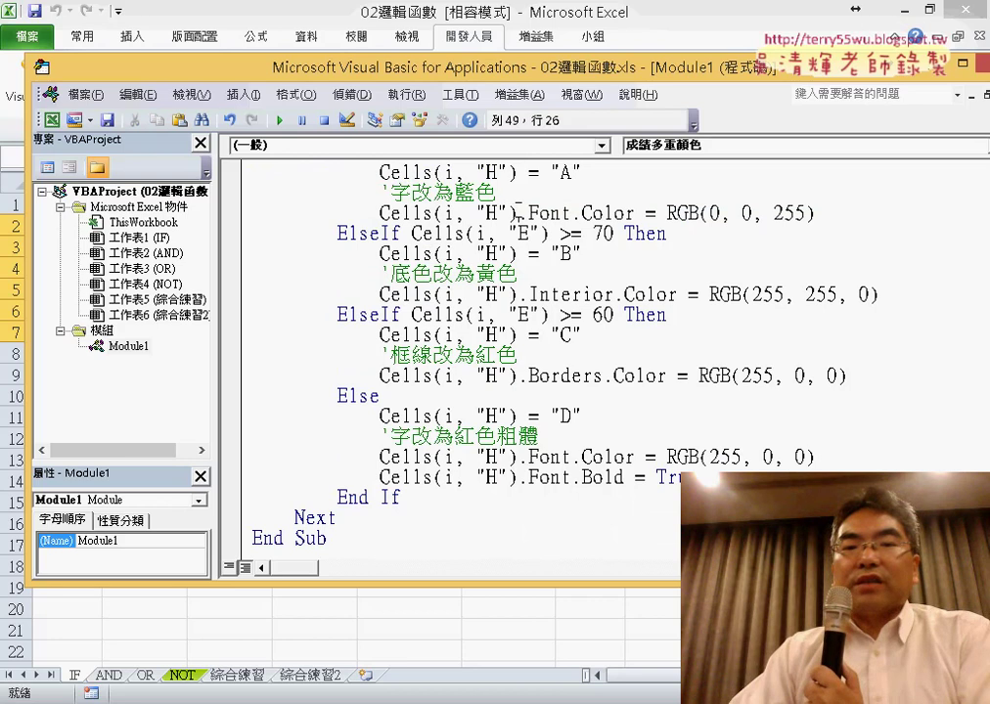
drag(519, 212, 434, 212)
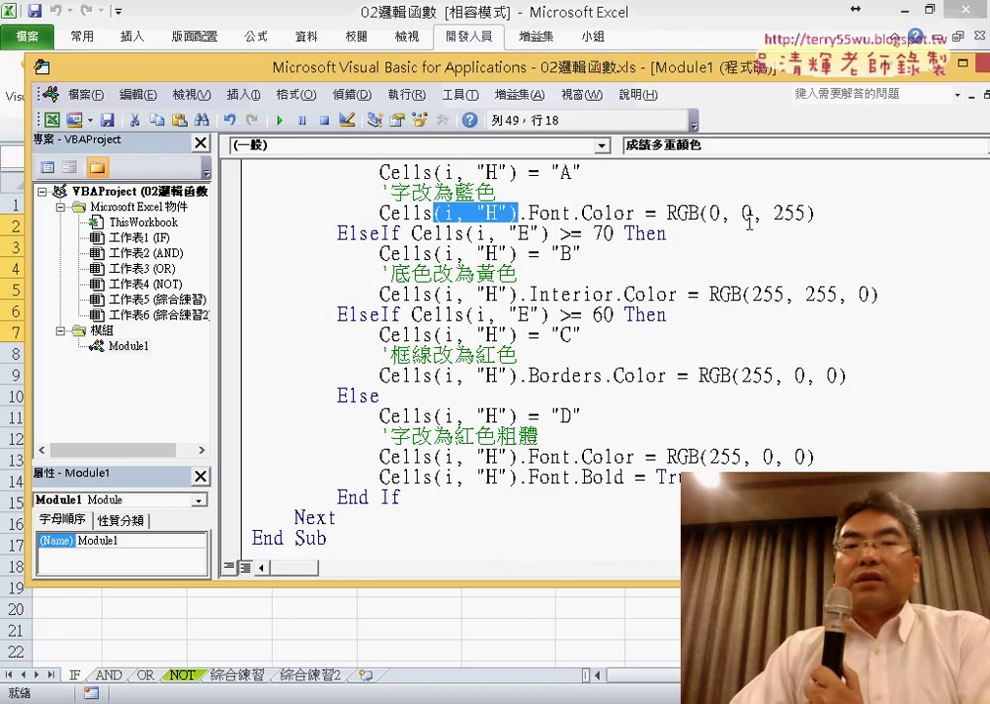
drag(817, 214, 433, 213)
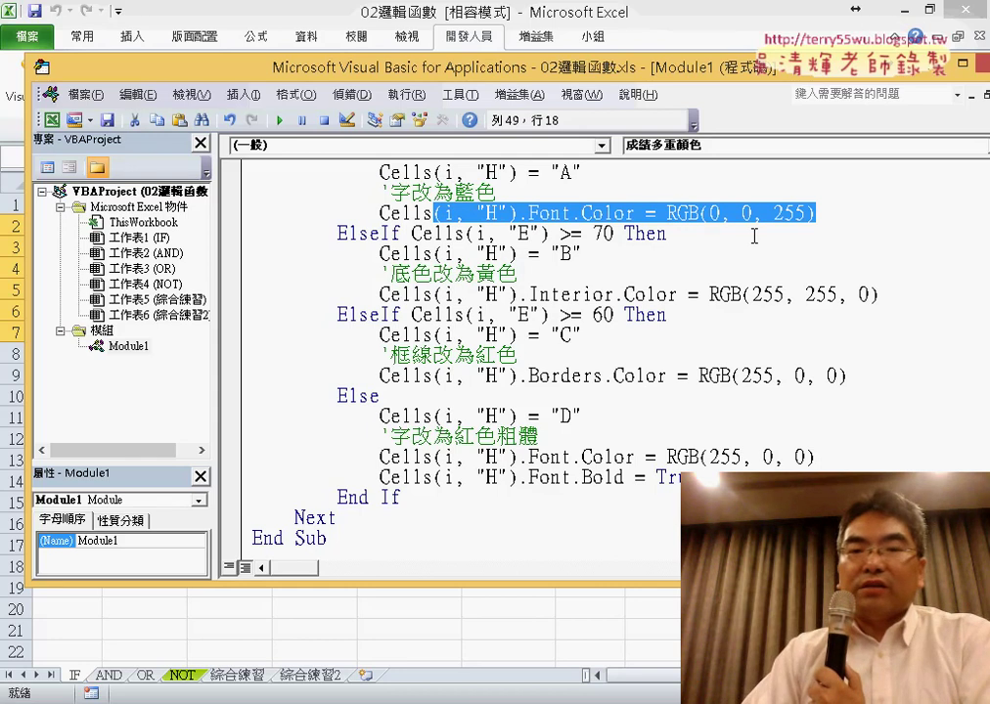
text(.)
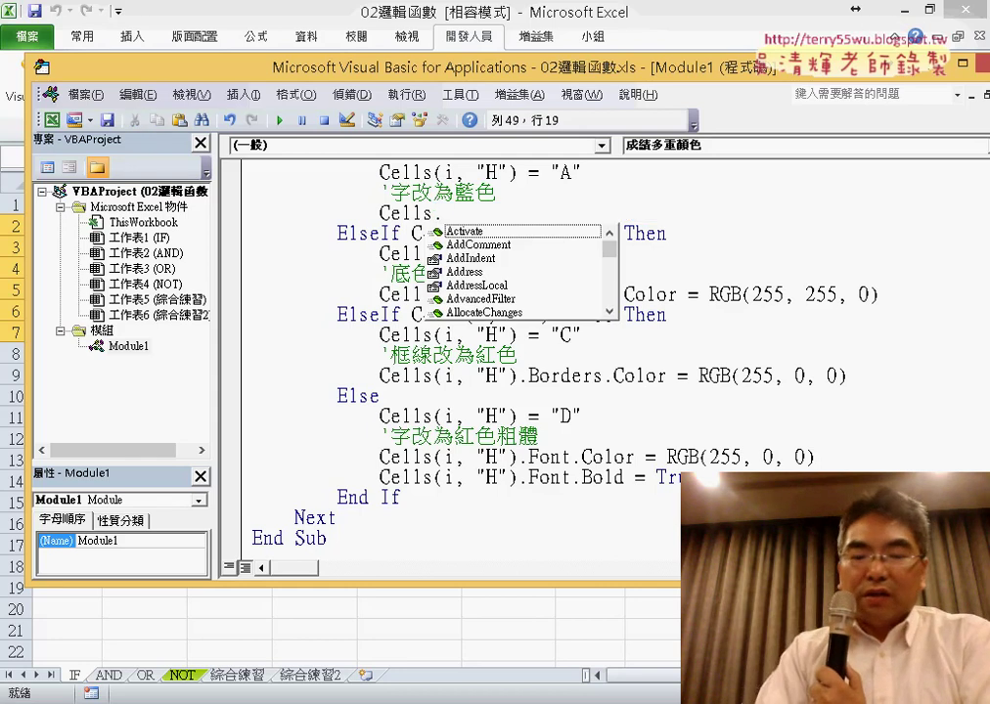
text(f)
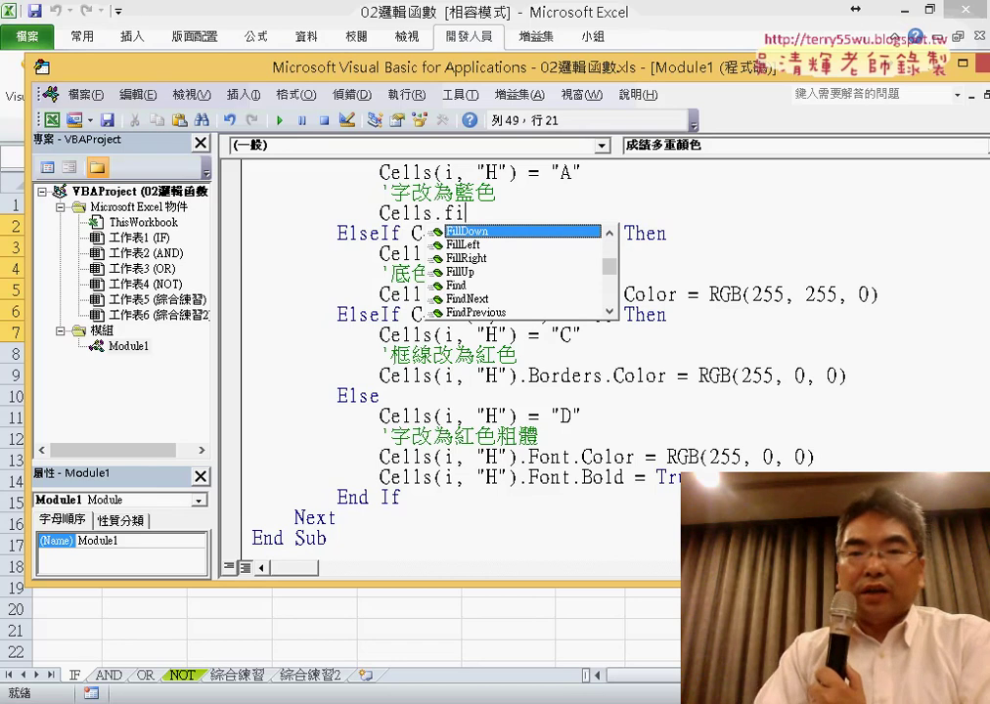
text(o)
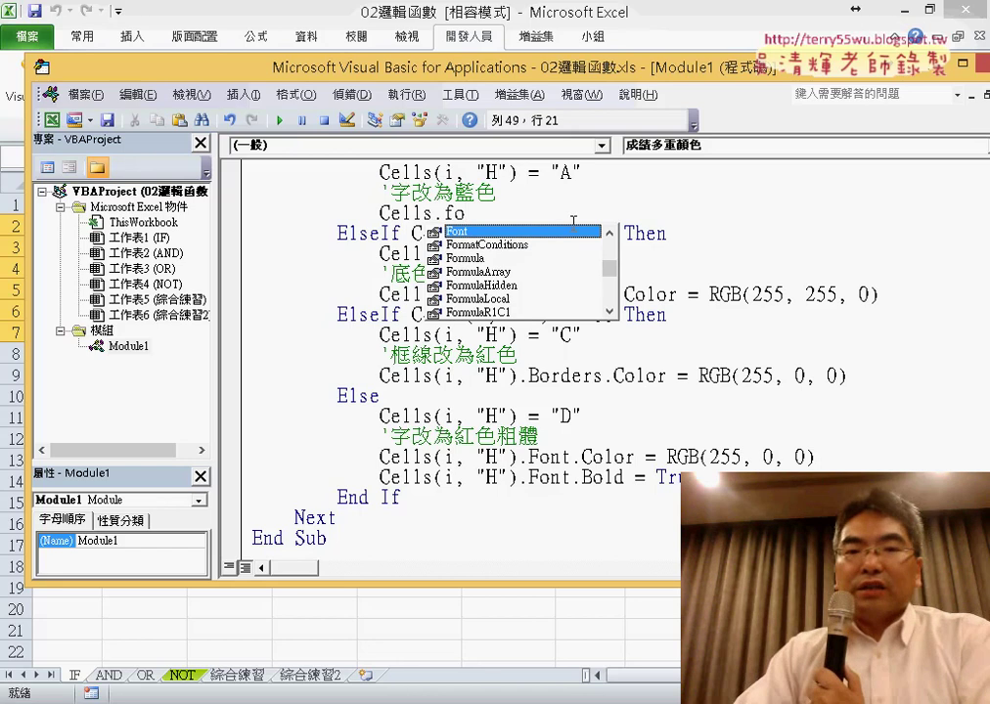
double_click(529, 233)
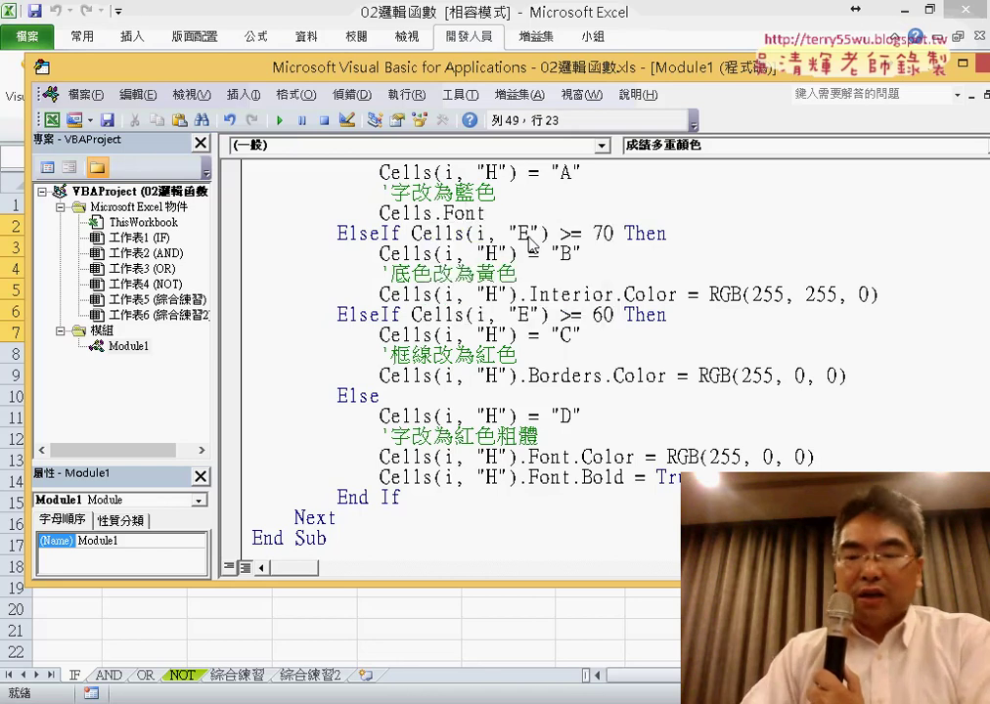
text(.c)
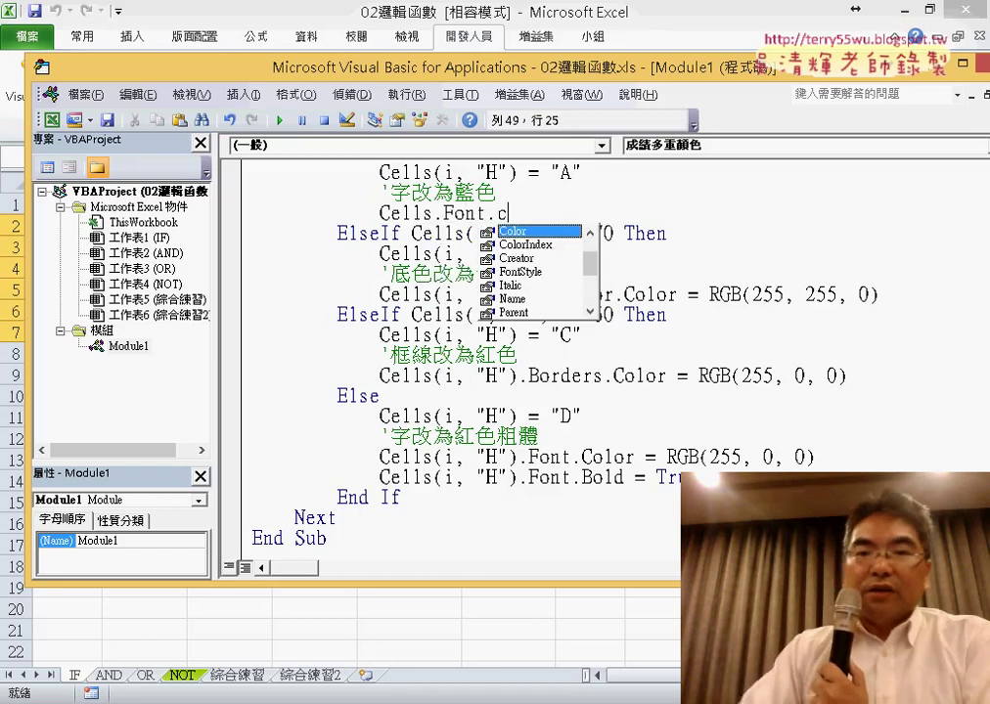
double_click(524, 233)
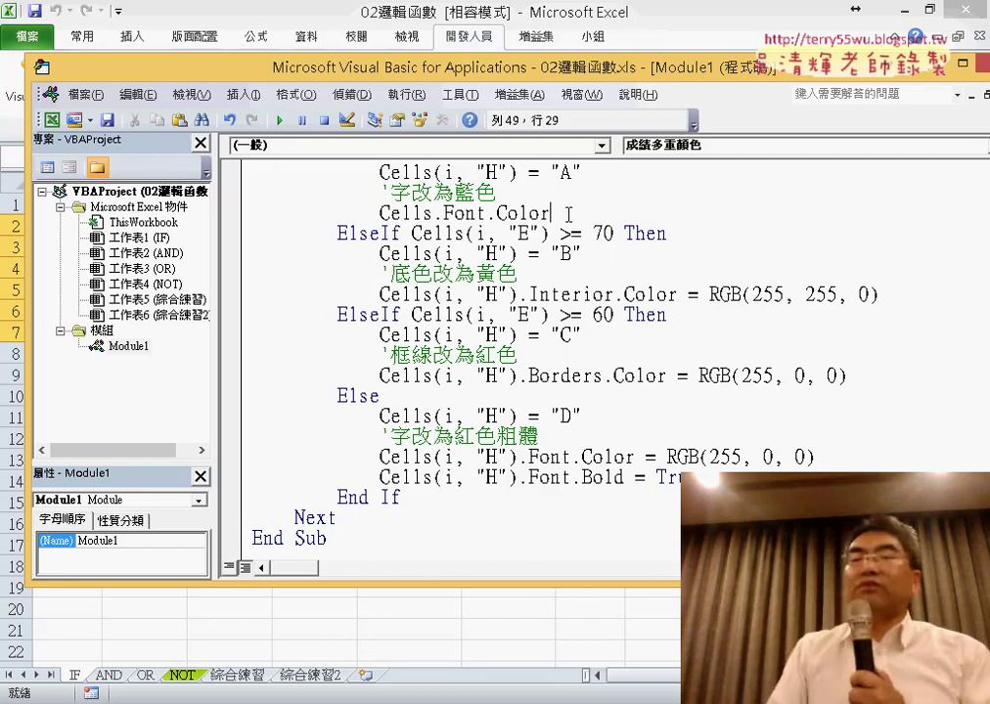
text(=rgb)
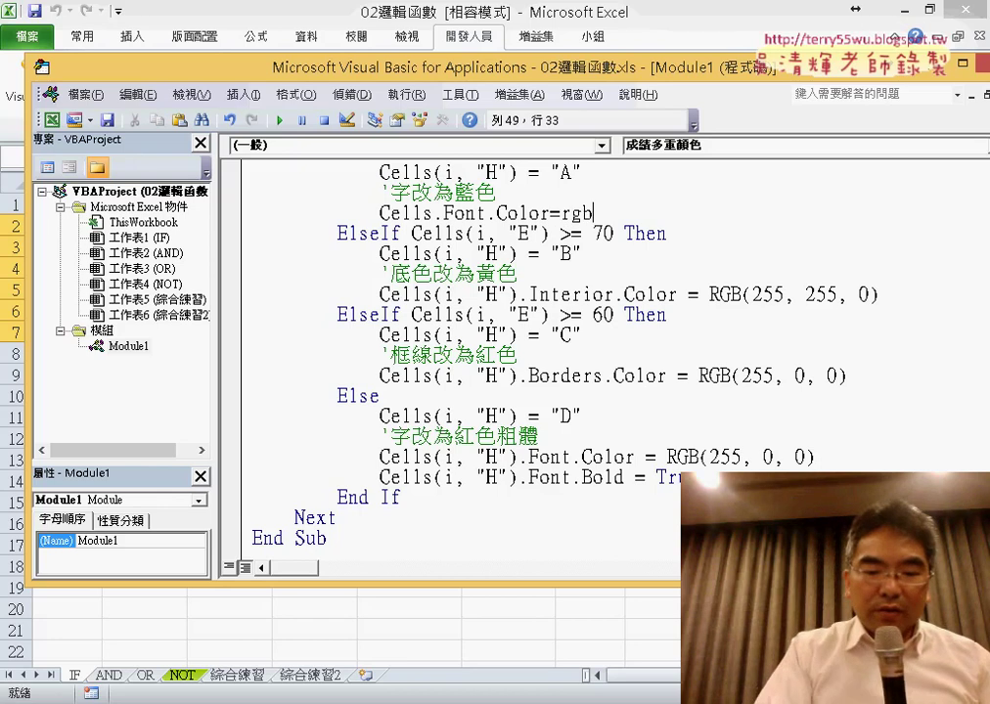
text((0)
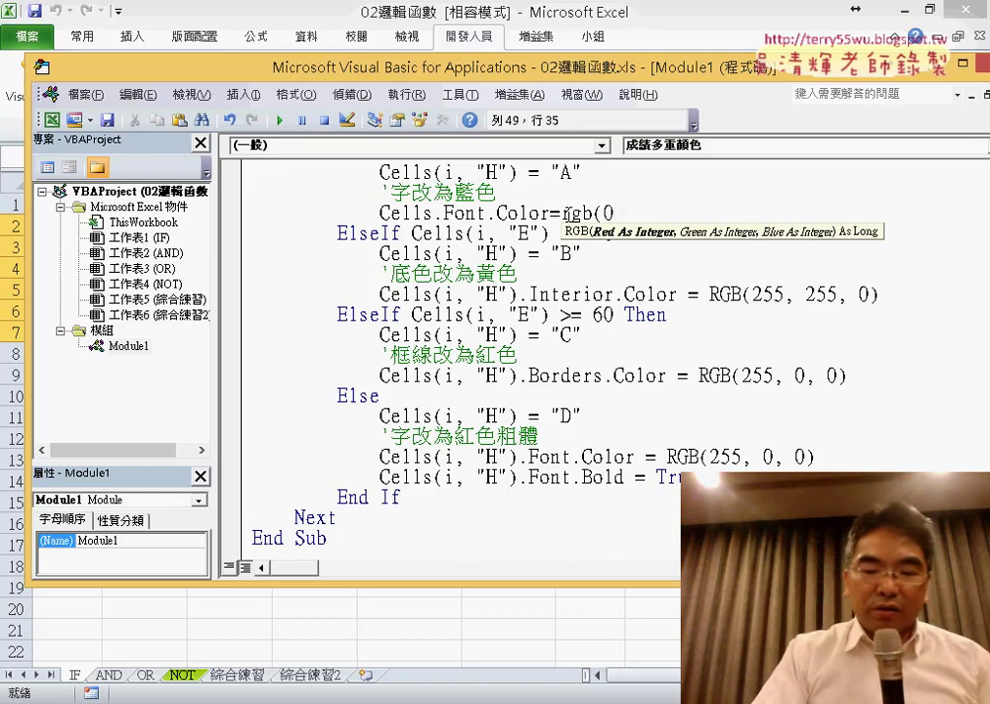
text(,)
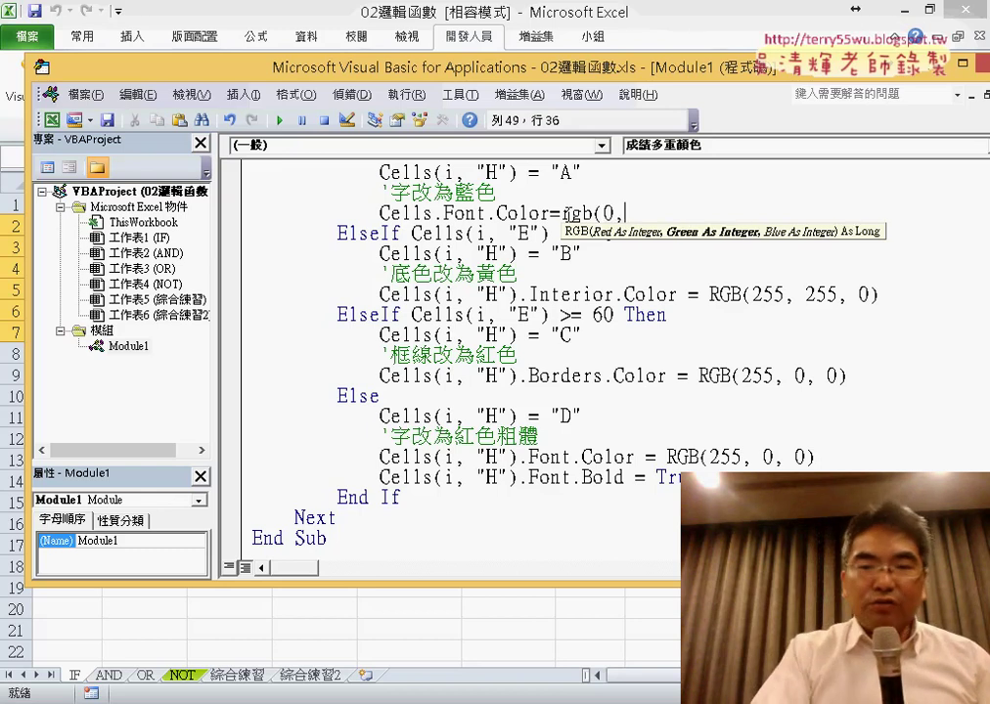
text(0,)
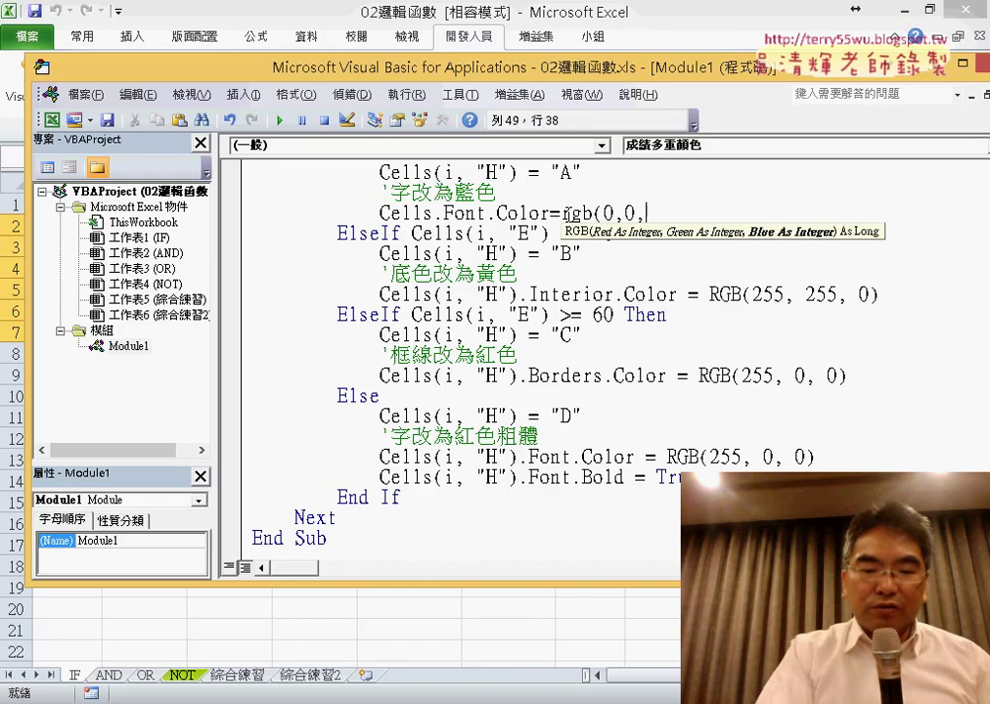
text(255)
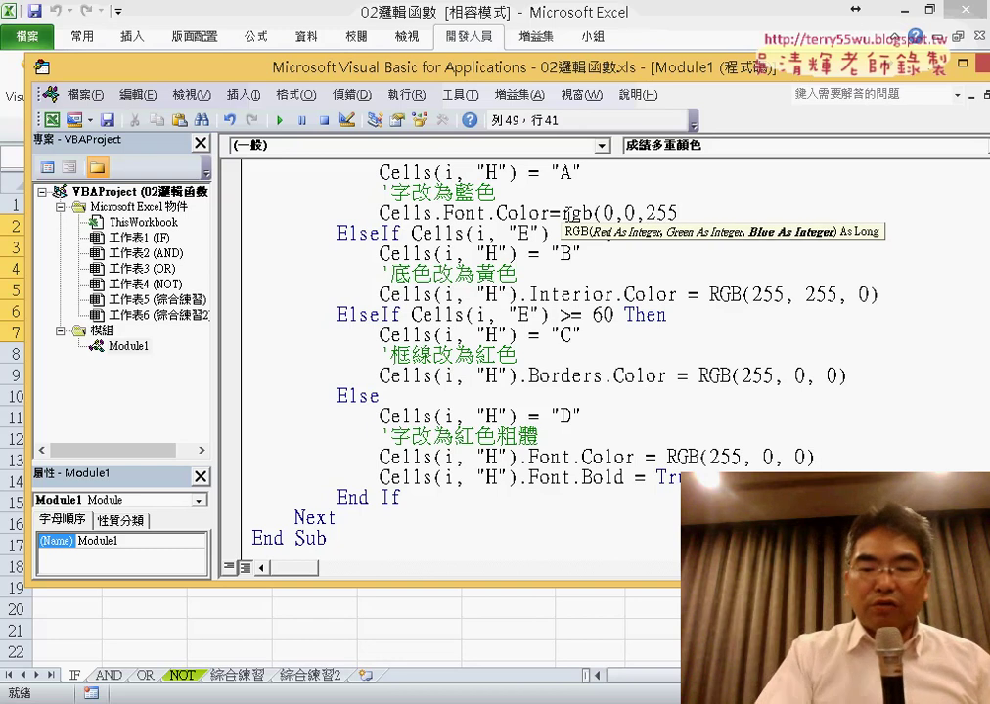
text())
click(595, 335)
Step: Paste (i, "H") after Cells on the colour line and undo trial edits back to Cells(i, "H").Font.Color
scroll(595, 338, up, 2)
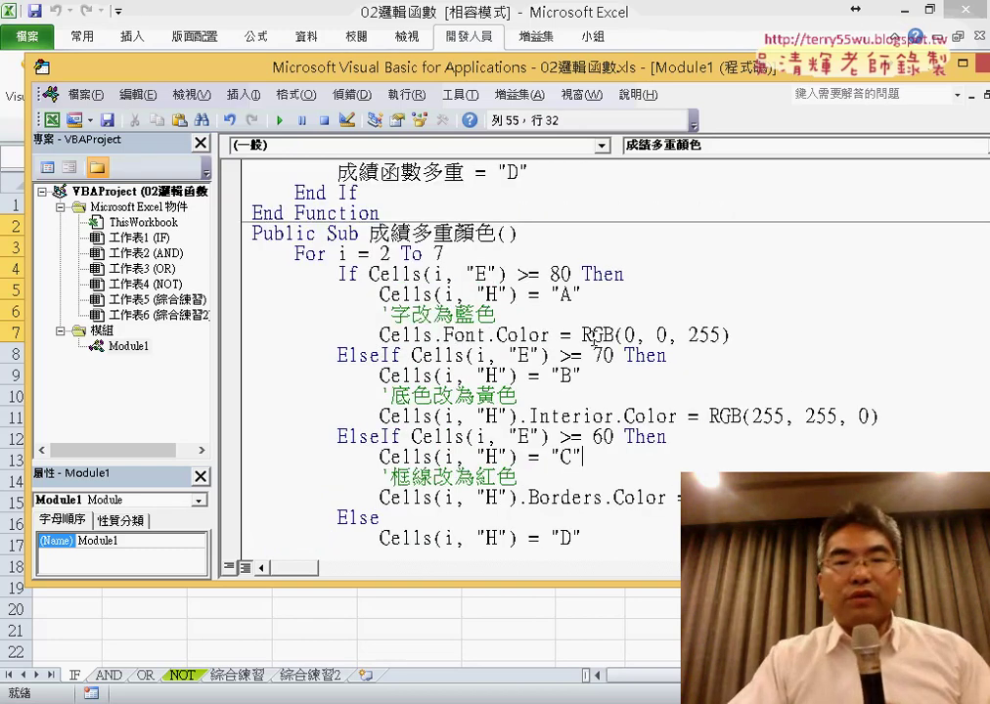
drag(435, 336, 409, 334)
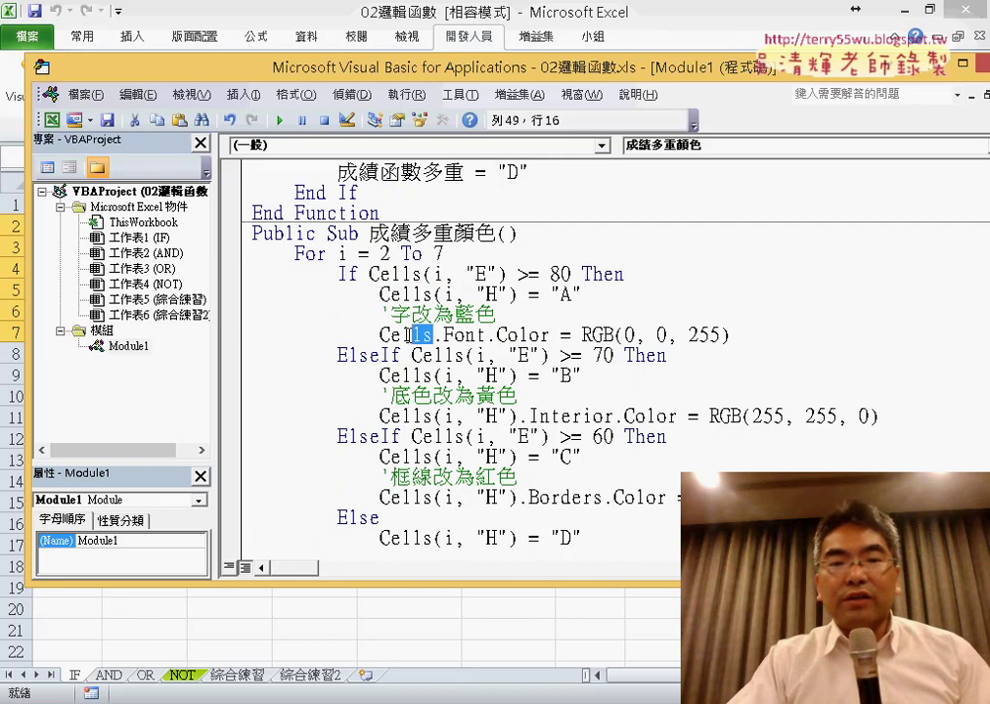
drag(433, 295, 485, 295)
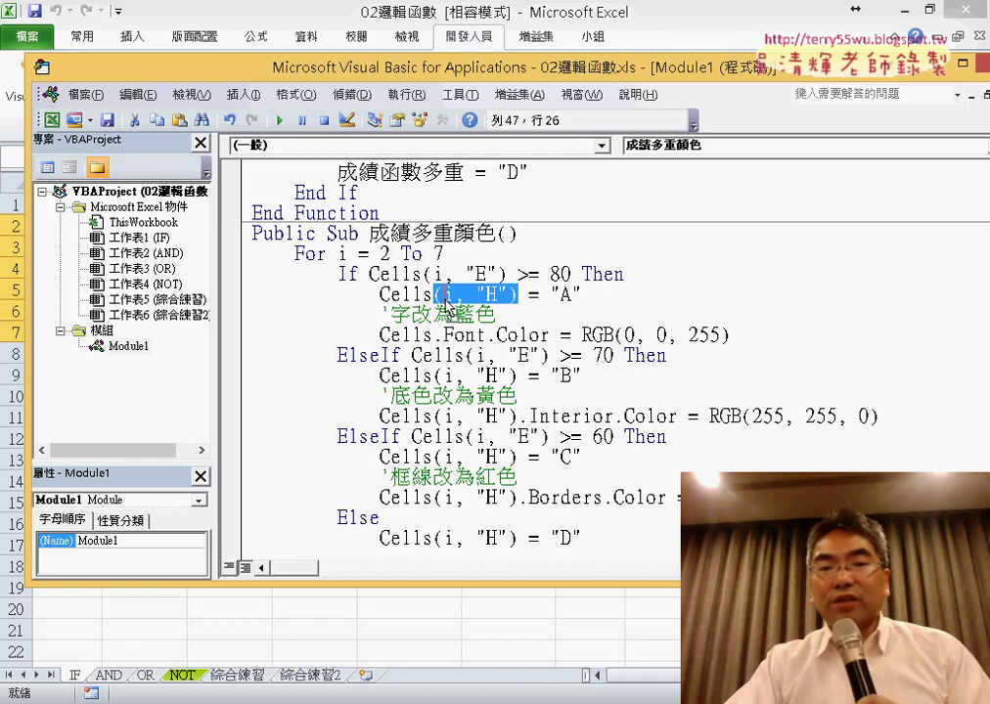
click(422, 334)
text((i, "H"))
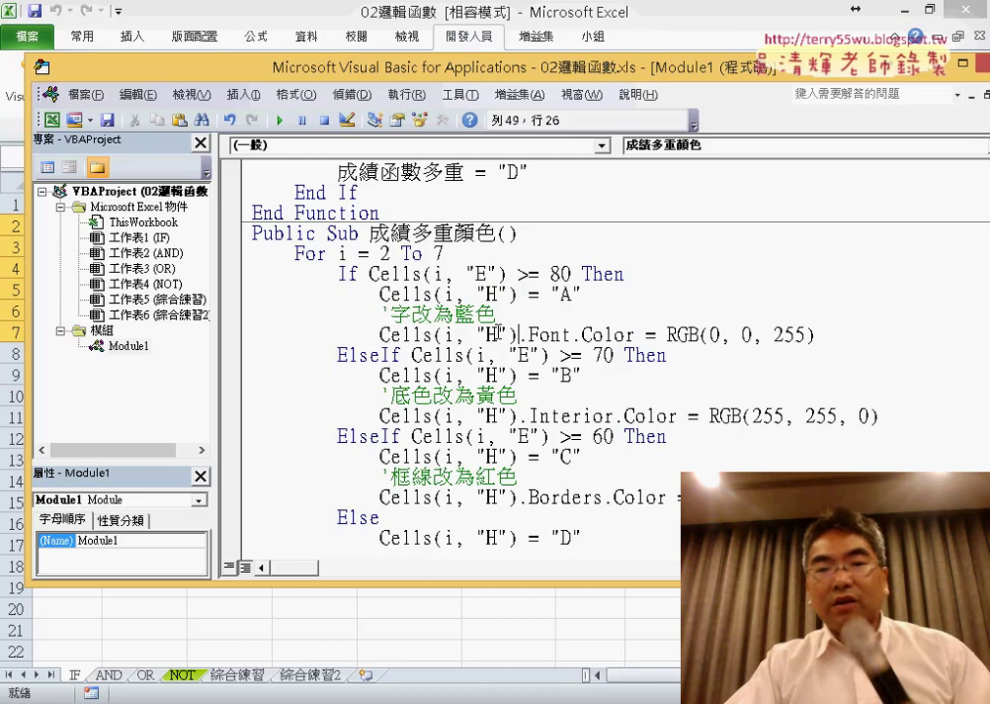
drag(524, 334, 832, 334)
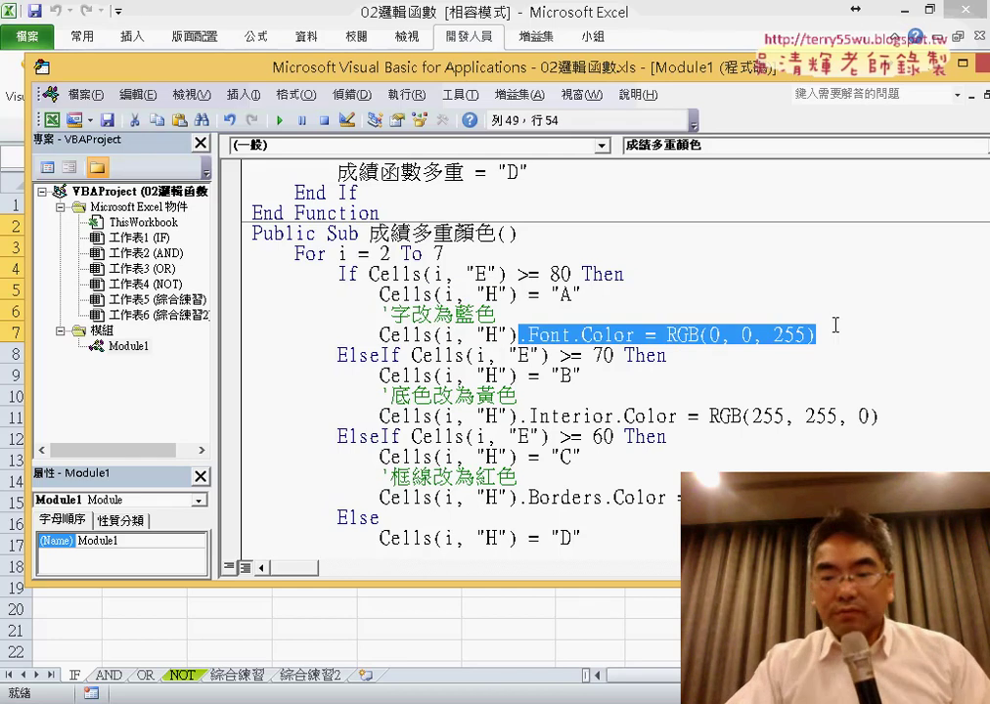
text(.)
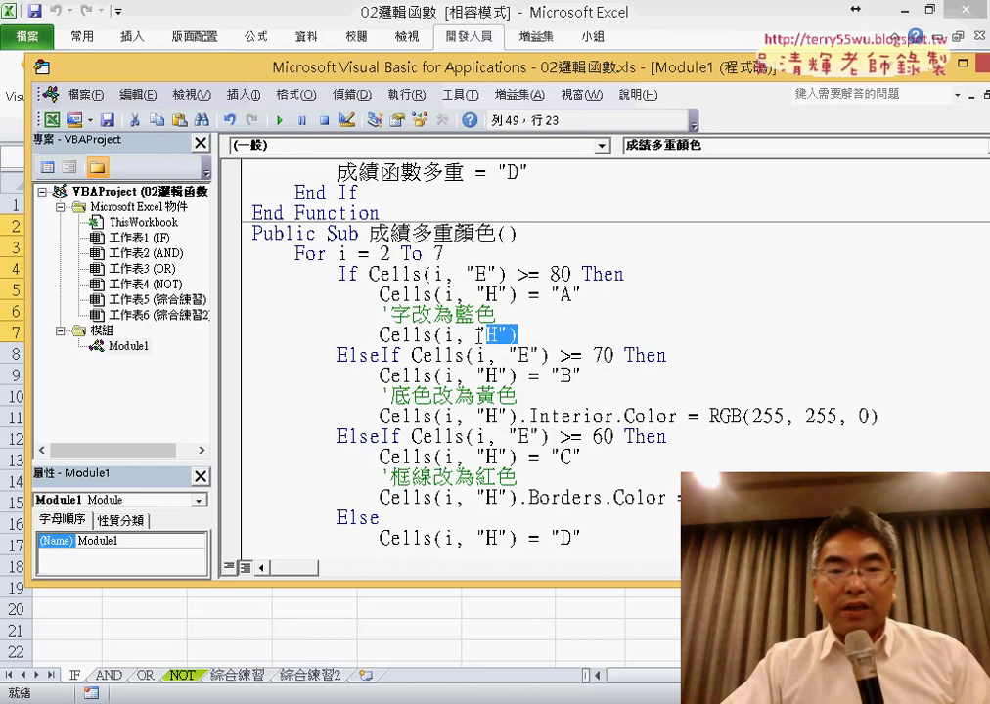
drag(536, 333, 437, 338)
key(Delete)
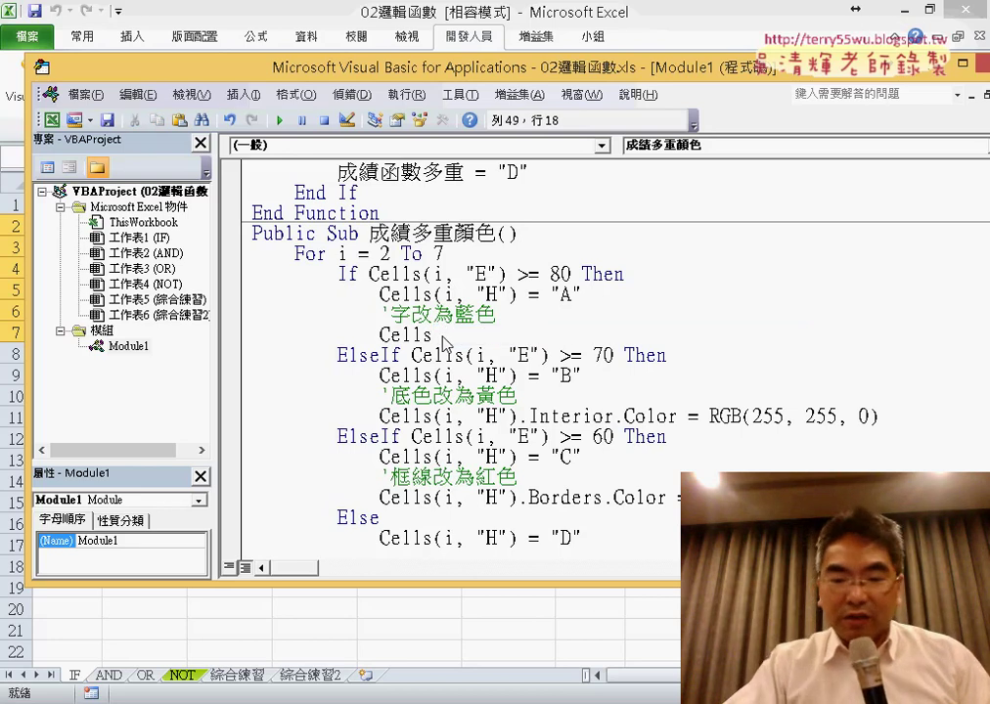
text(.)
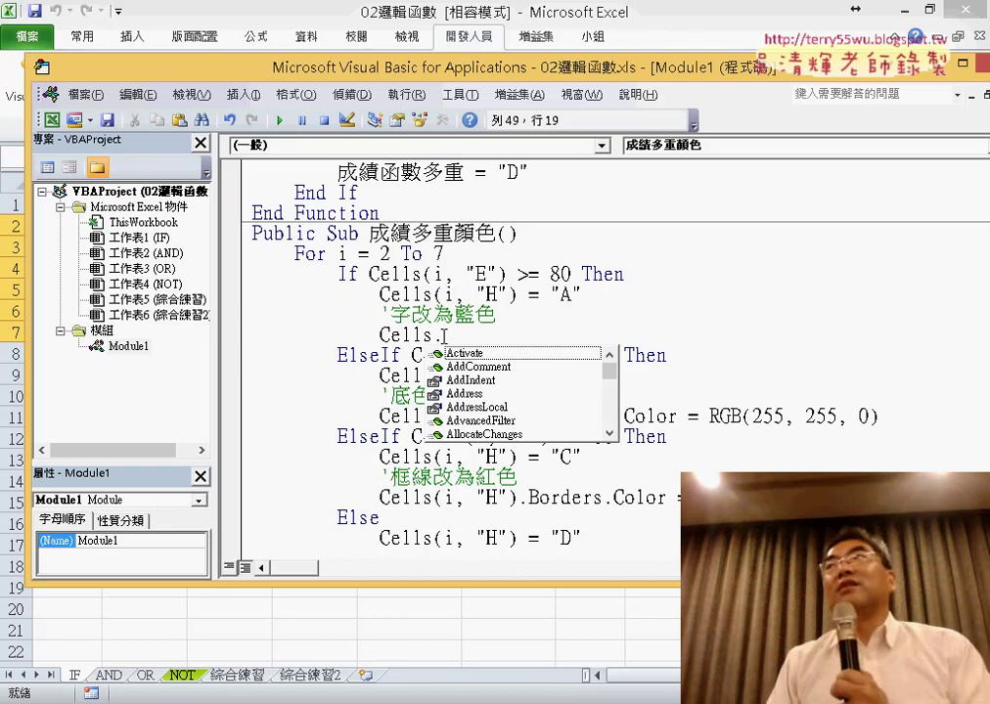
key(ctrl+z)
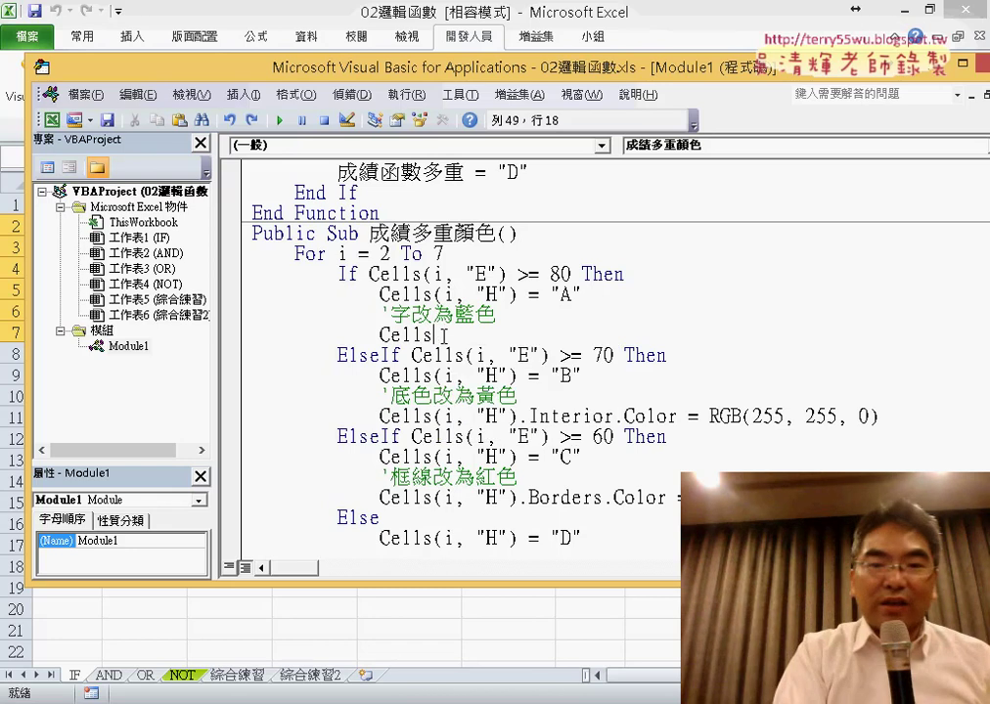
key(ctrl+z)
key(ctrl+z)
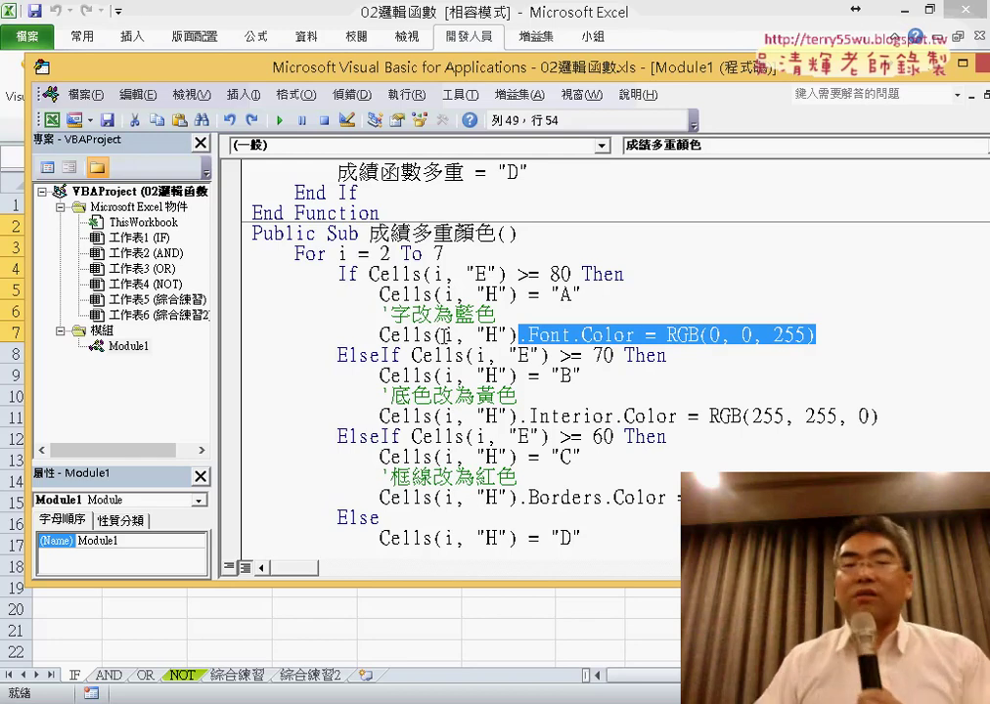
click(583, 416)
drag(520, 417, 666, 420)
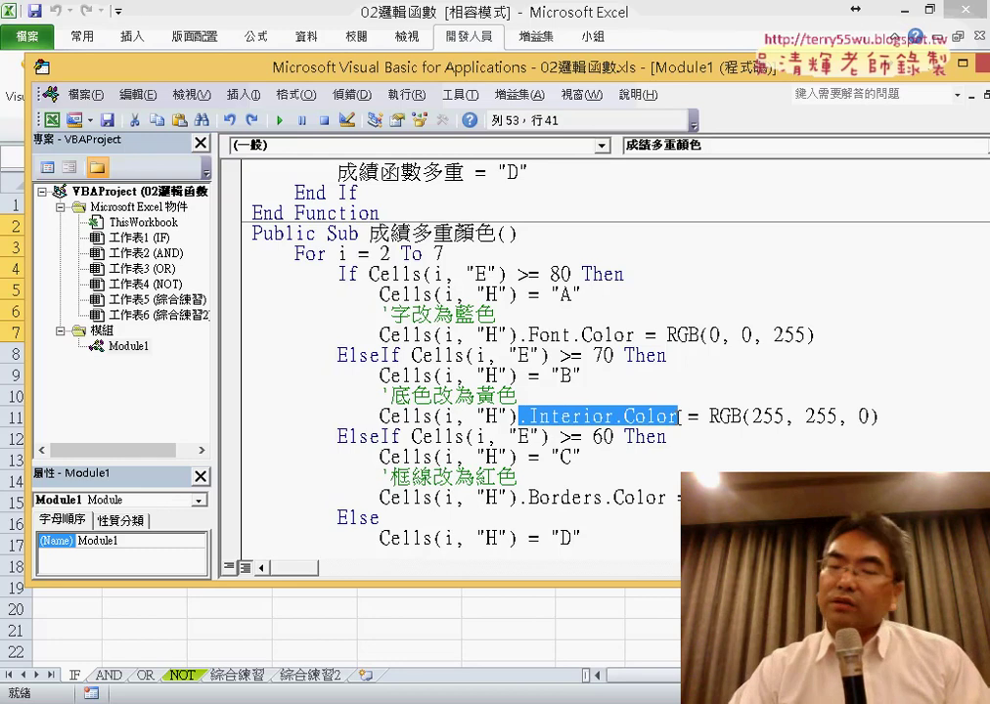
drag(710, 417, 804, 417)
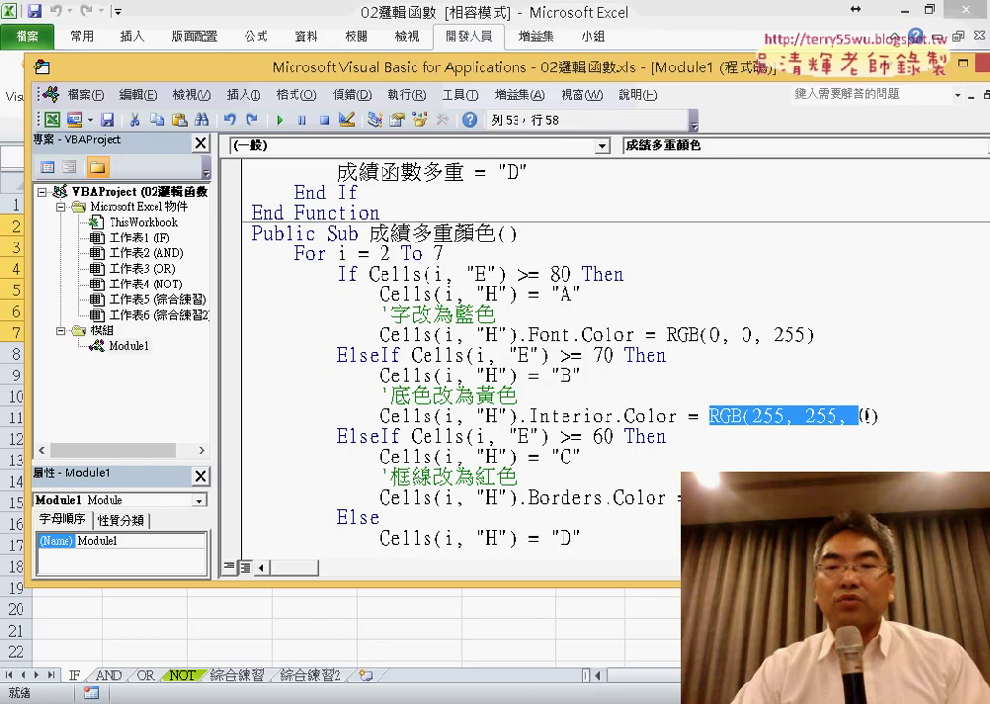
drag(866, 416, 888, 415)
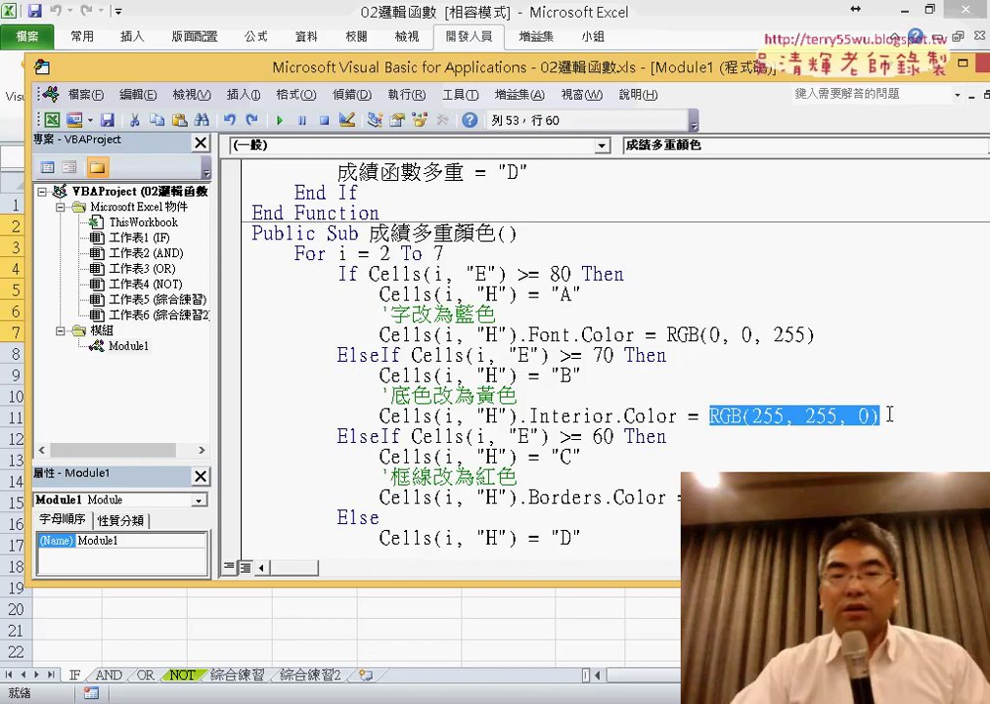
scroll(784, 352, down, 1)
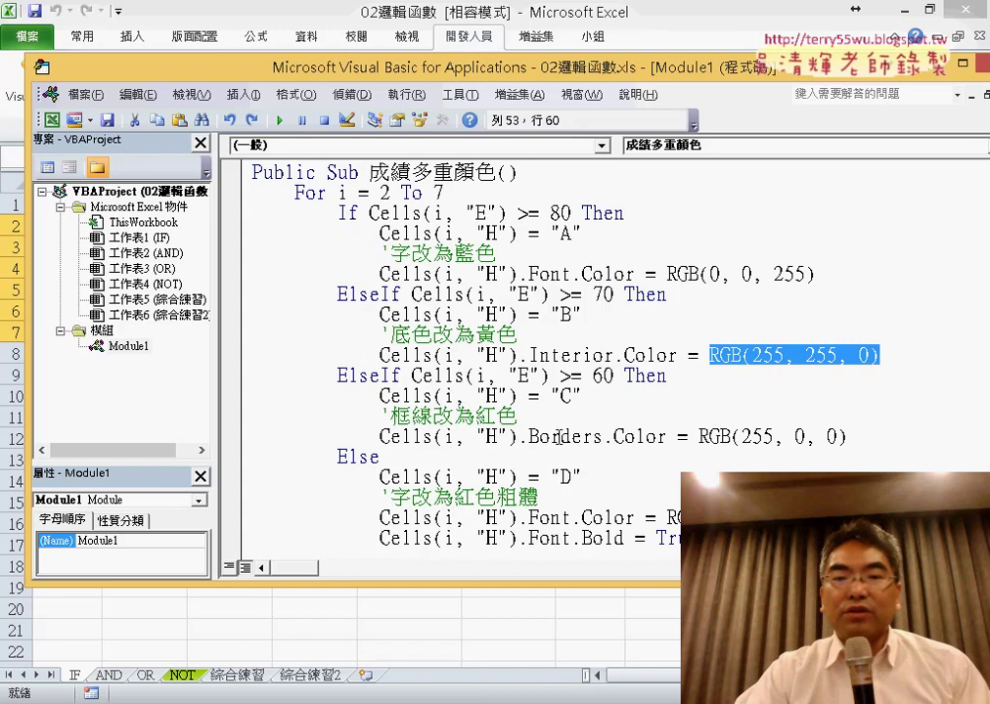
drag(529, 436, 606, 441)
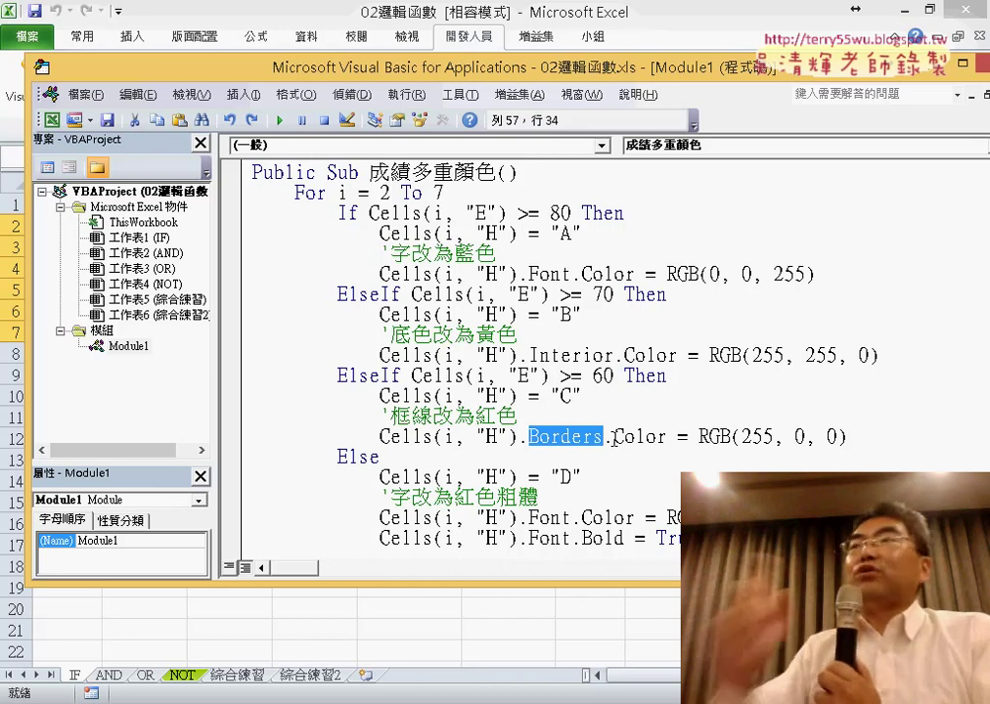
scroll(713, 457, down, 1)
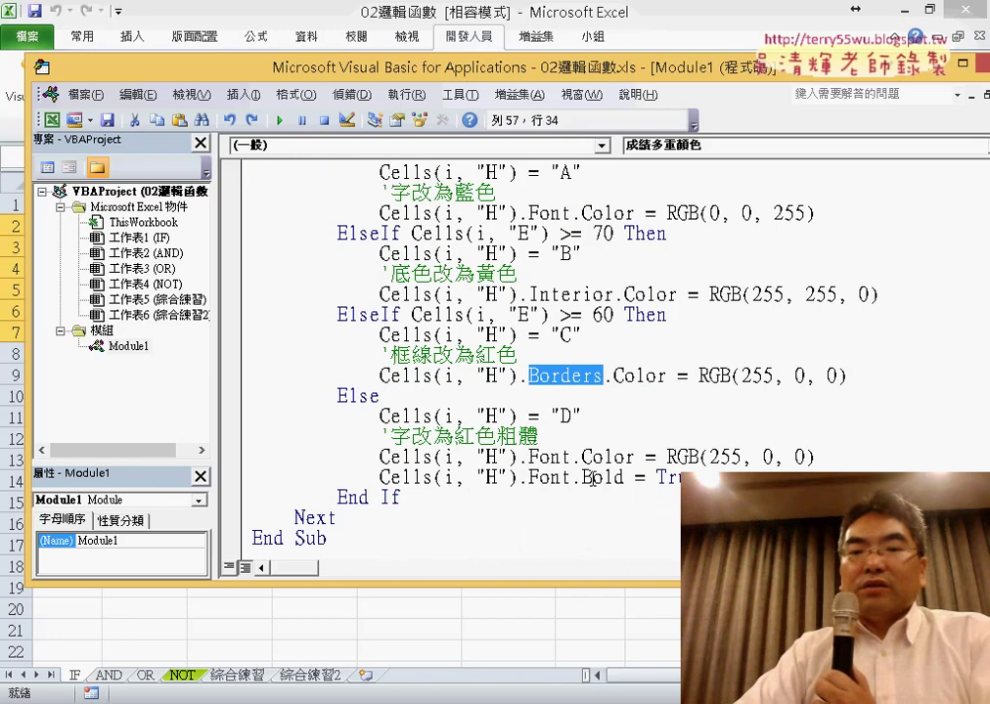
drag(583, 481, 687, 481)
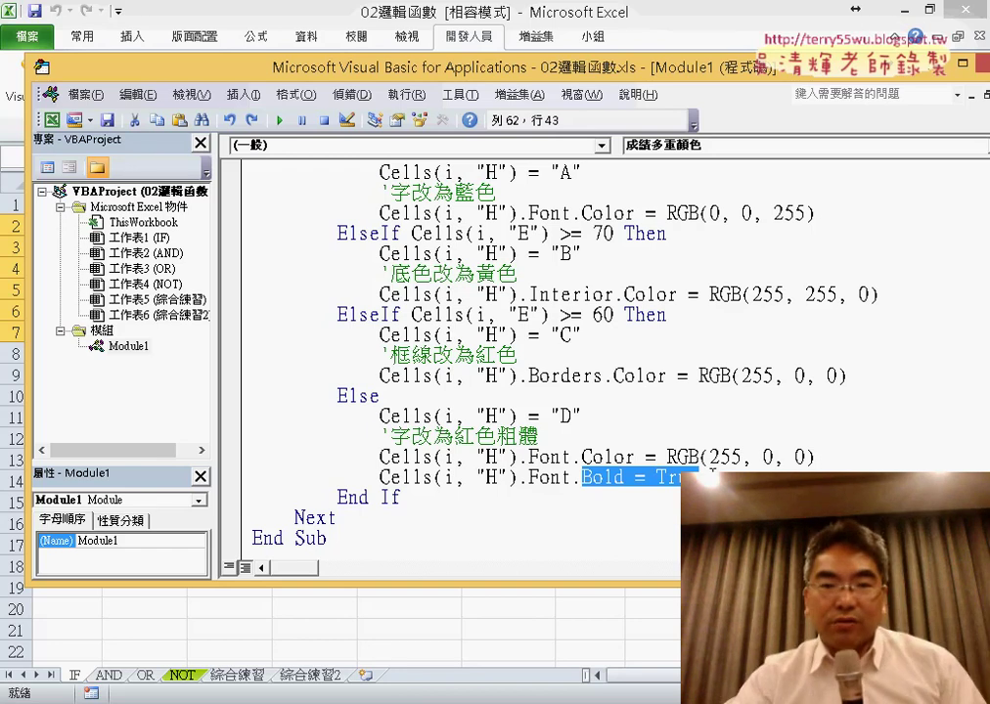
Step: Bring the grade sheet forward and inspect H2's blue A, H5's yellow B, H3's C and H4's red D
click(740, 20)
click(821, 395)
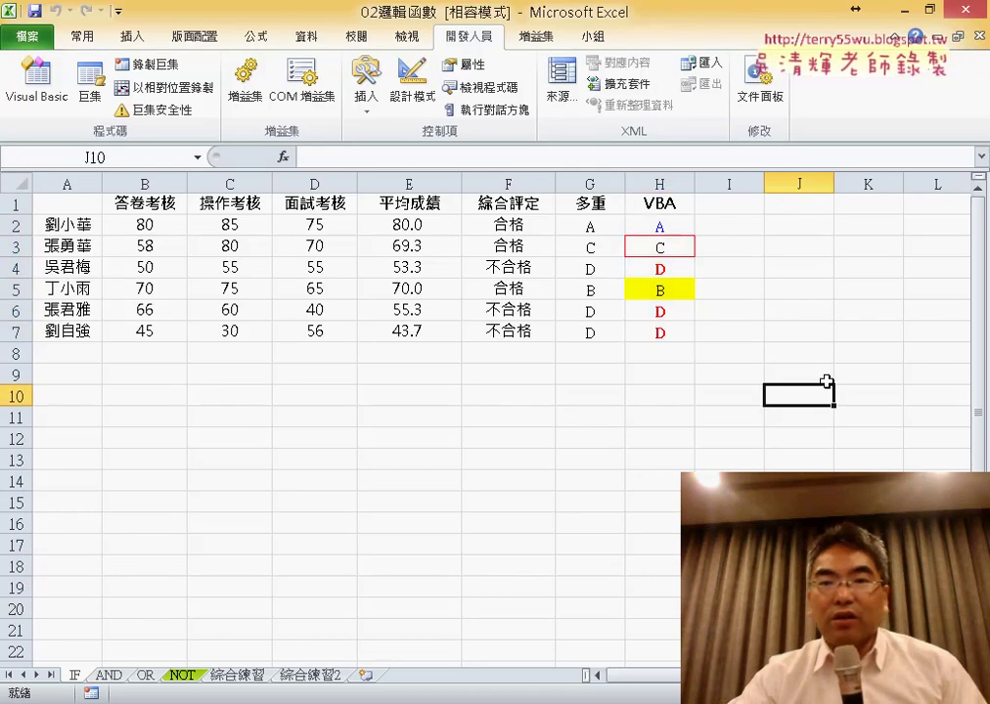
click(670, 225)
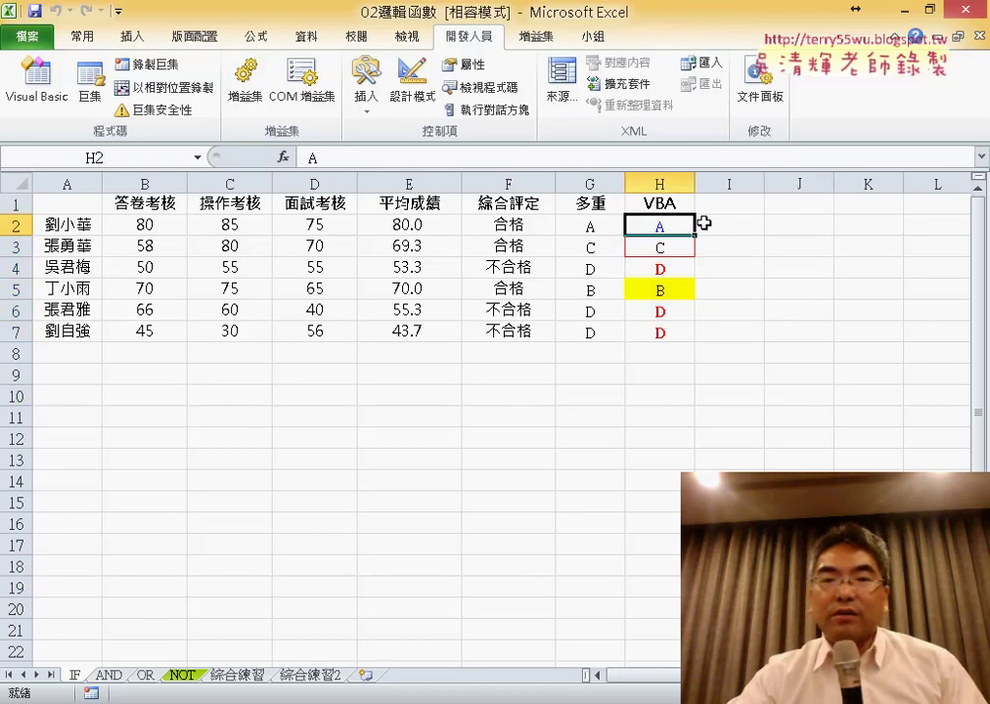
click(684, 289)
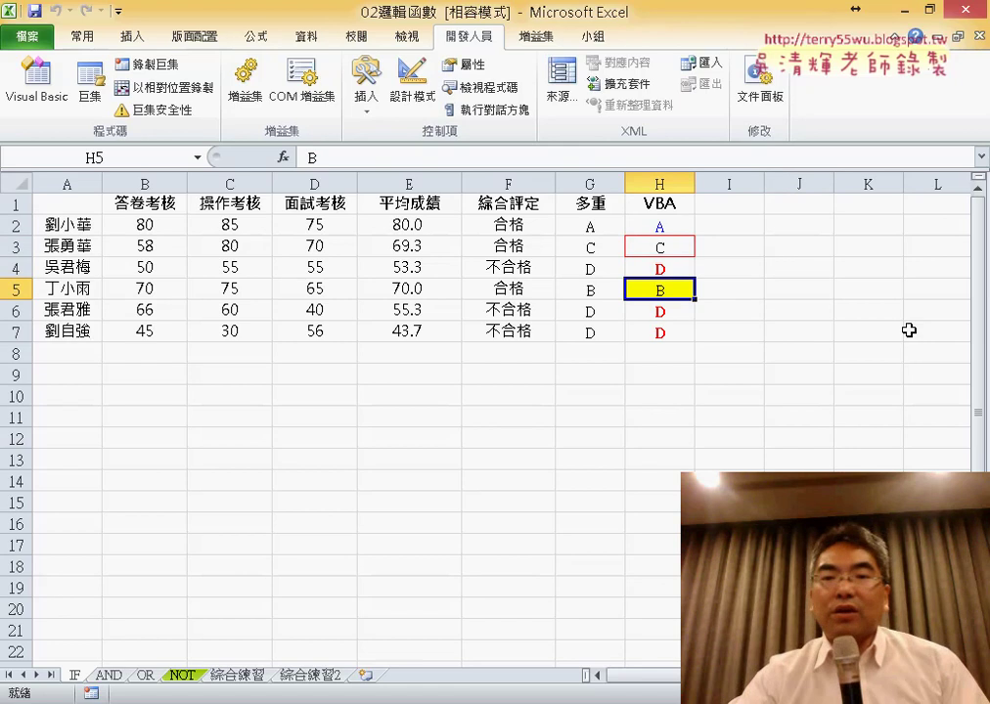
click(671, 249)
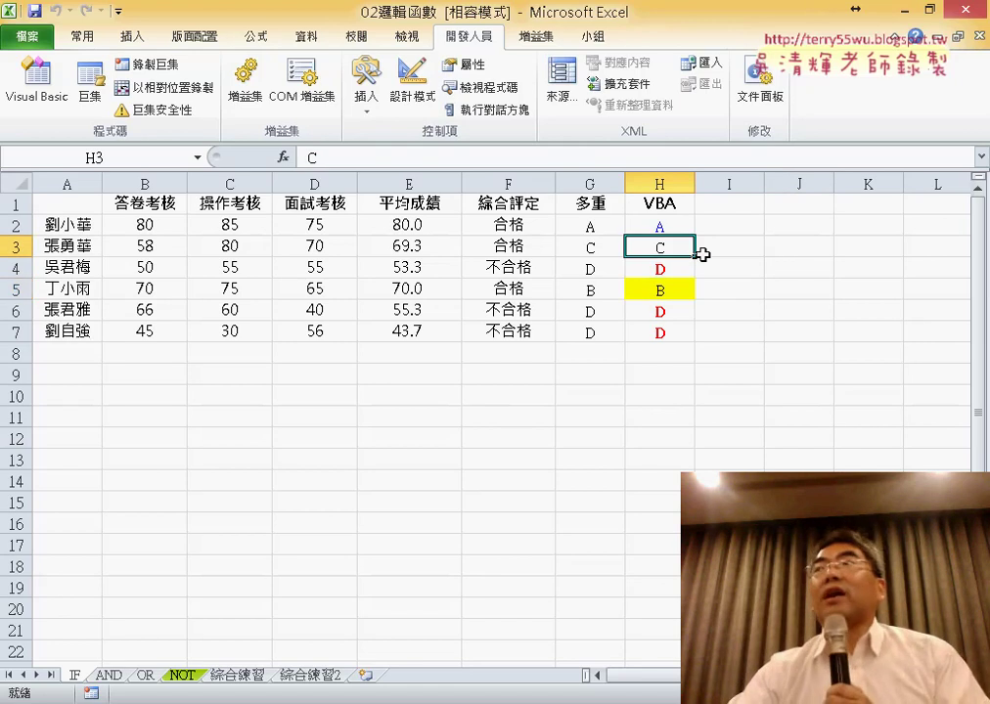
click(677, 269)
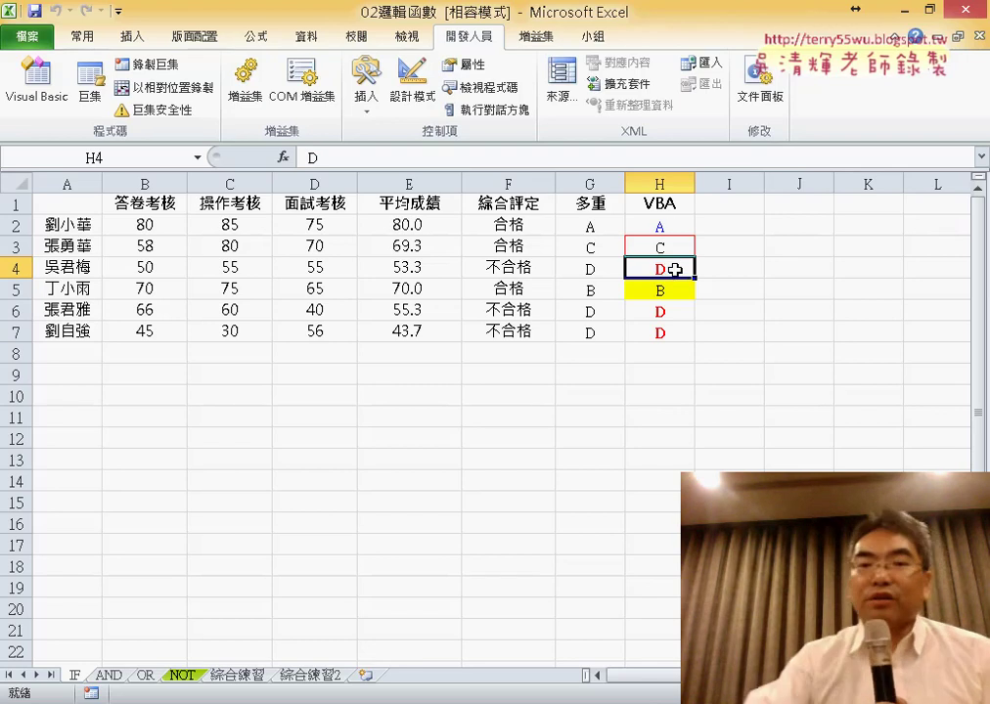
drag(665, 225, 664, 333)
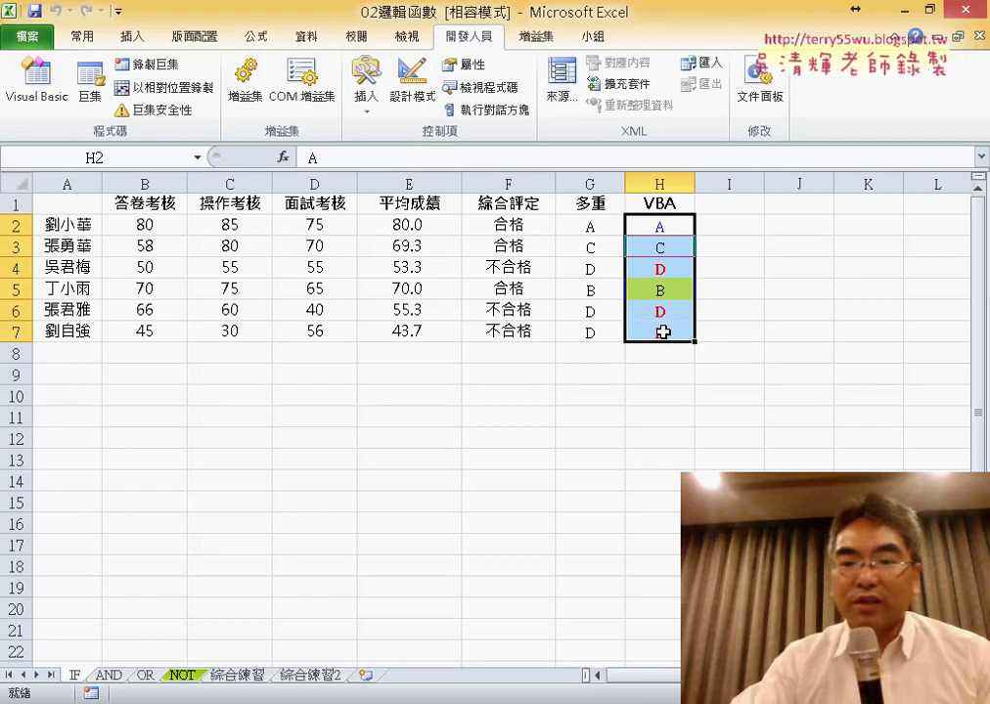
key(Delete)
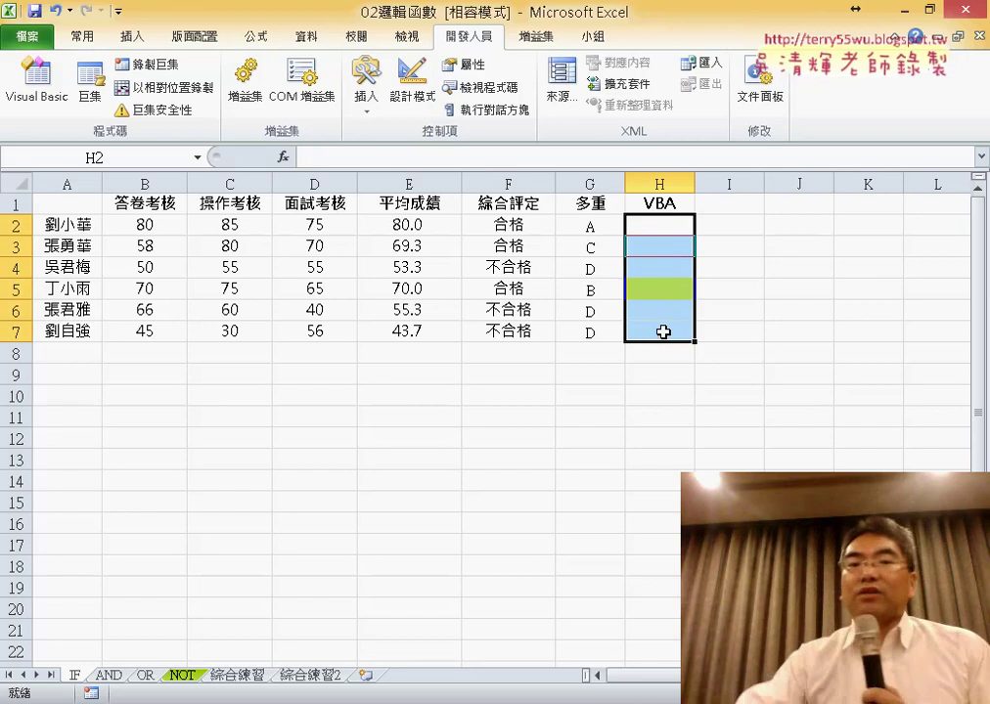
click(801, 311)
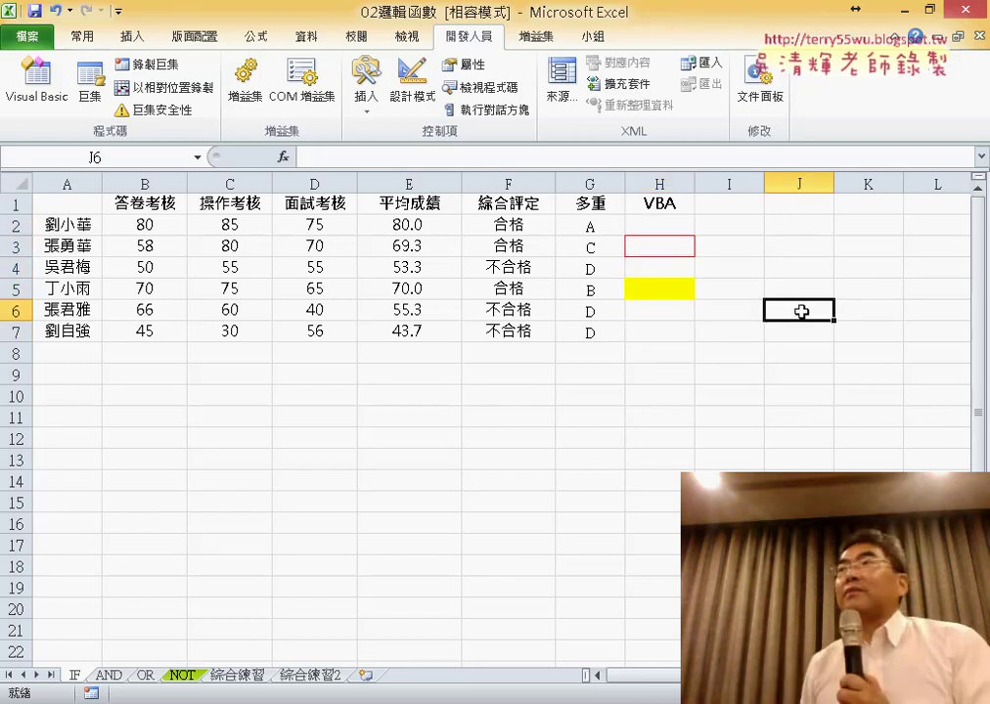
key(ctrl+z)
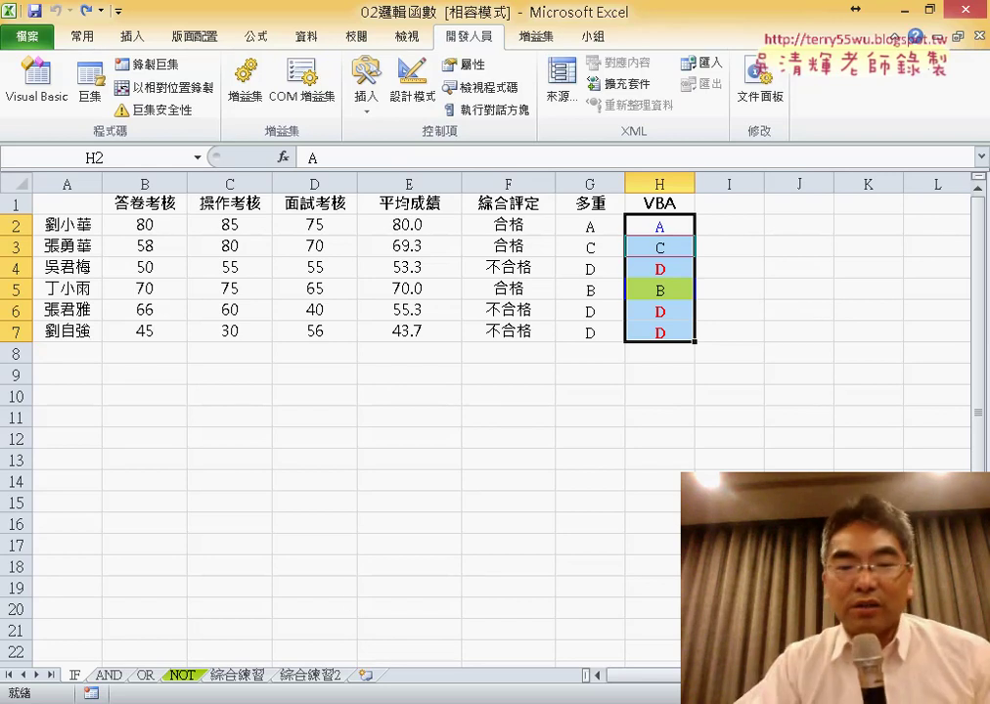
key(alt+Tab)
Step: Select the whole 成績多重清除 macro in the code document, then switch back to the VBA editor
scroll(441, 354, down, 3)
scroll(441, 359, down, 2)
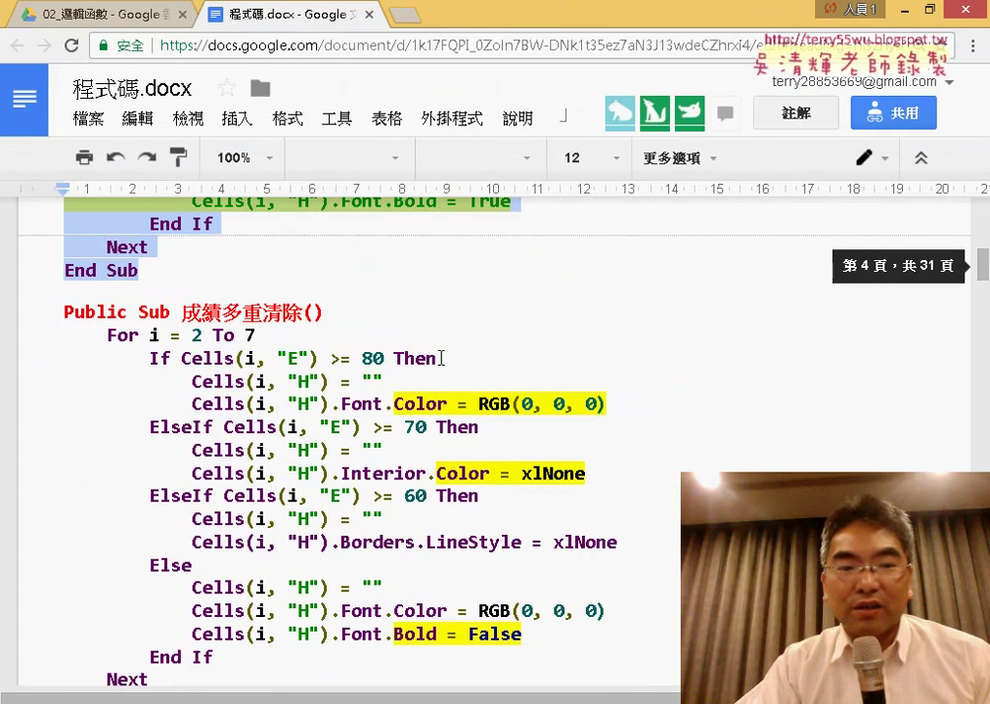
scroll(442, 359, down, 1)
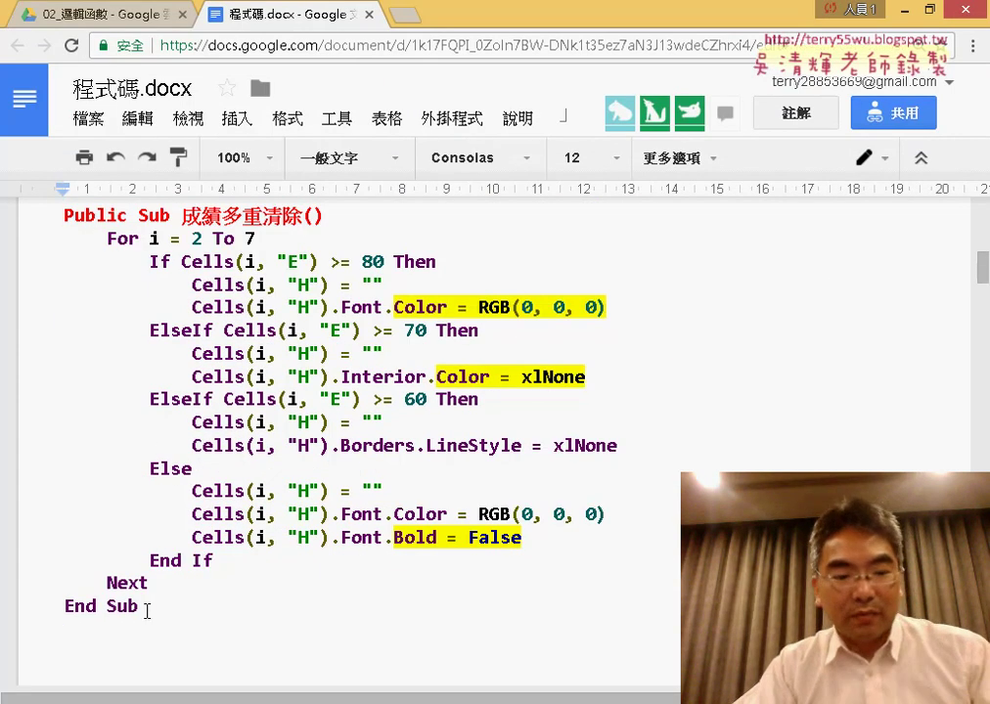
shift+click(147, 612)
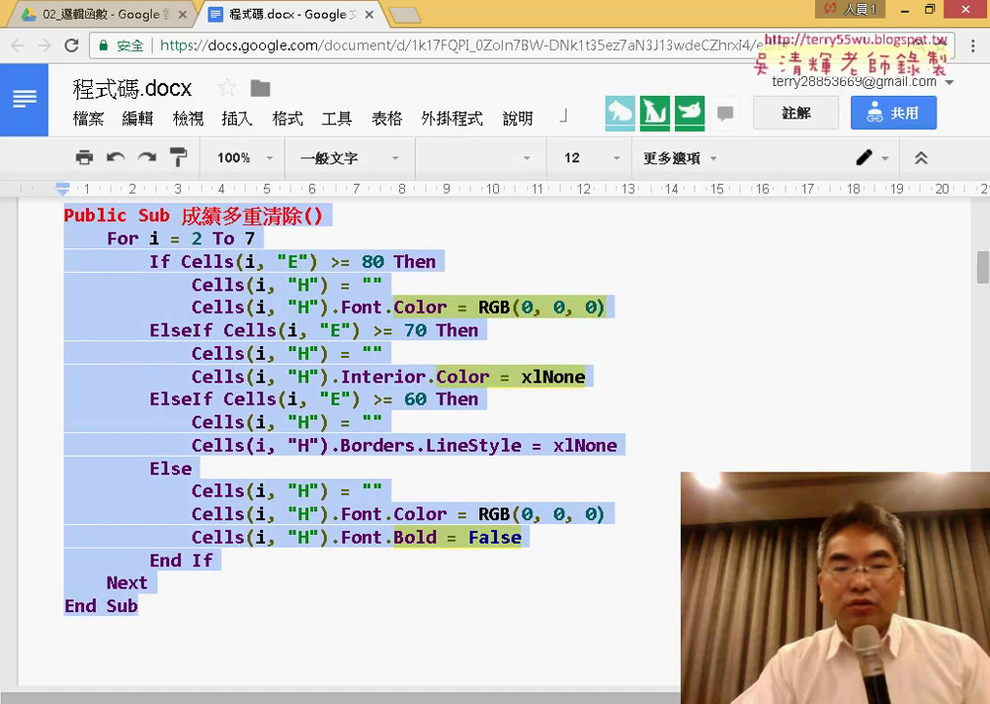
mouse_move(316, 691)
click(313, 516)
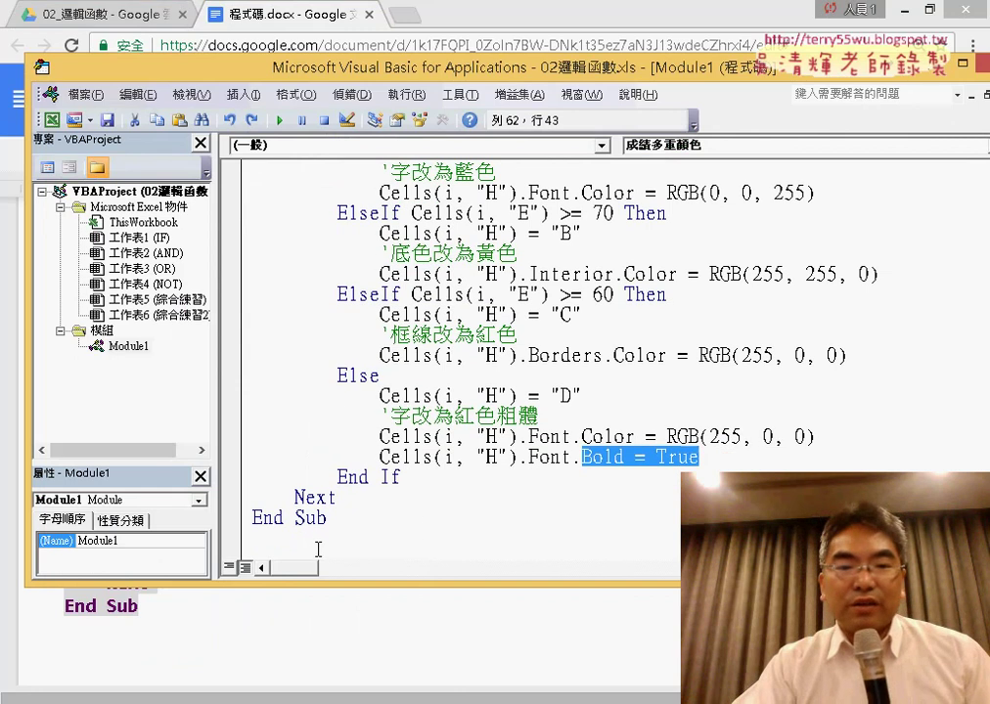
Step: Paste the 成績多重清除 clear macro below End Sub and highlight its line that empties the grade cell
click(318, 550)
key(ctrl+v)
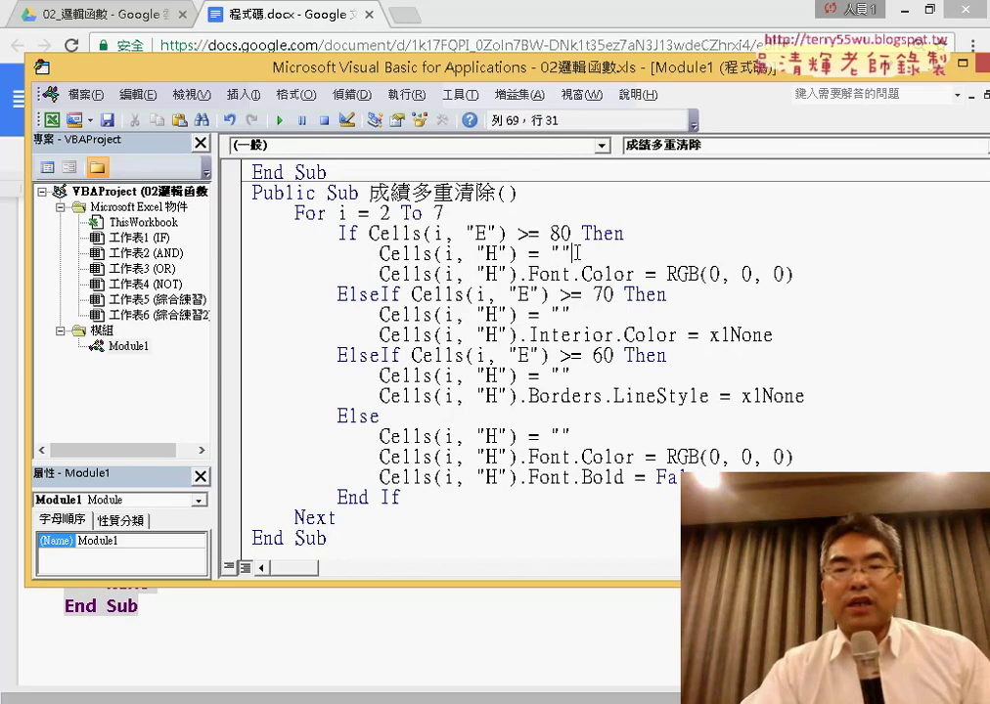
drag(576, 252, 392, 254)
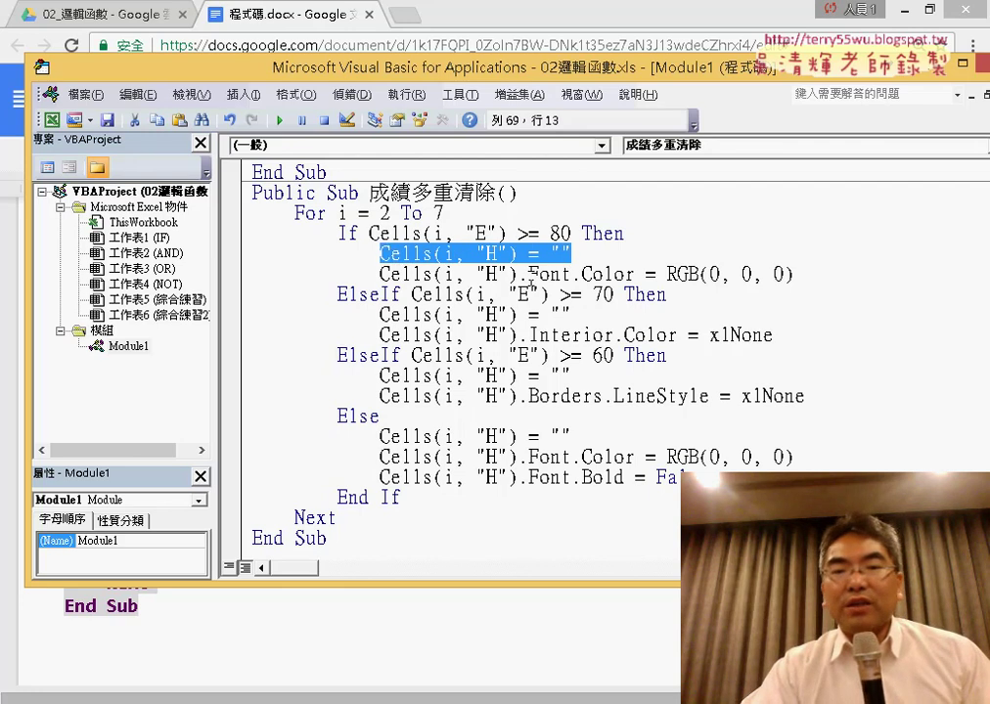
Step: Highlight the statement resetting the font colour to black, RGB(0, 0, 0)
drag(530, 275, 839, 278)
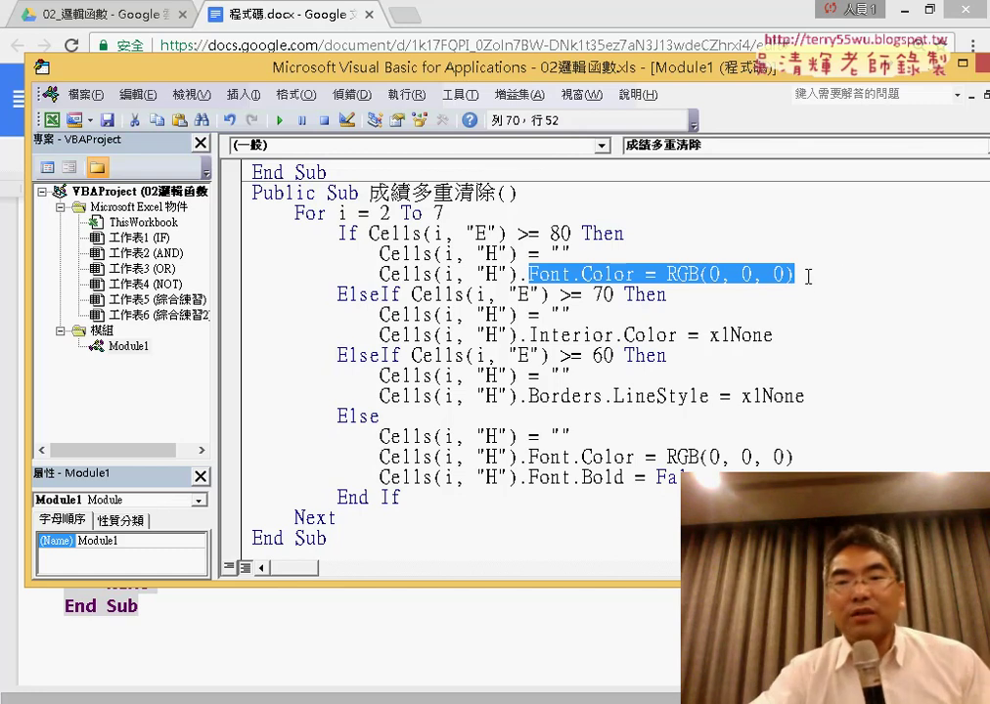
drag(804, 275, 711, 275)
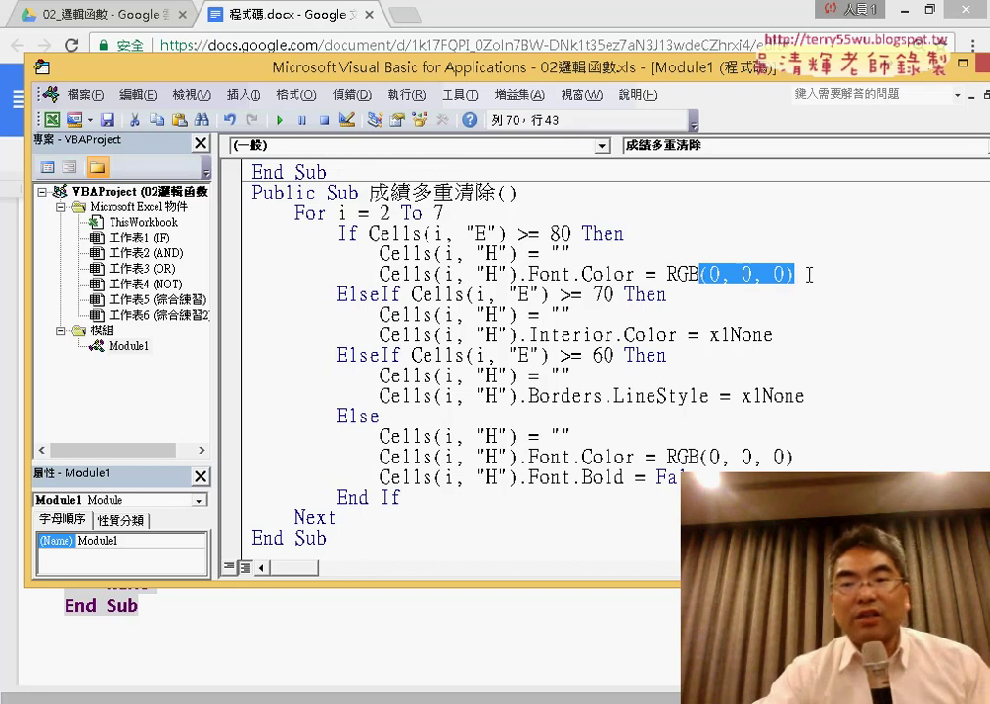
drag(809, 275, 532, 277)
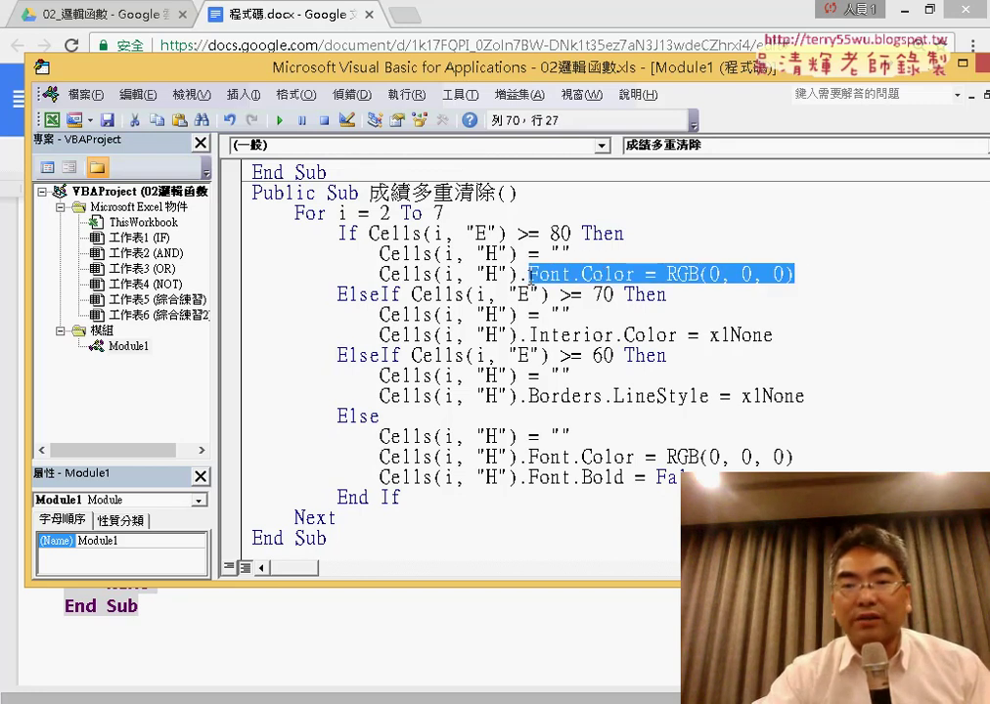
scroll(421, 223, up, 4)
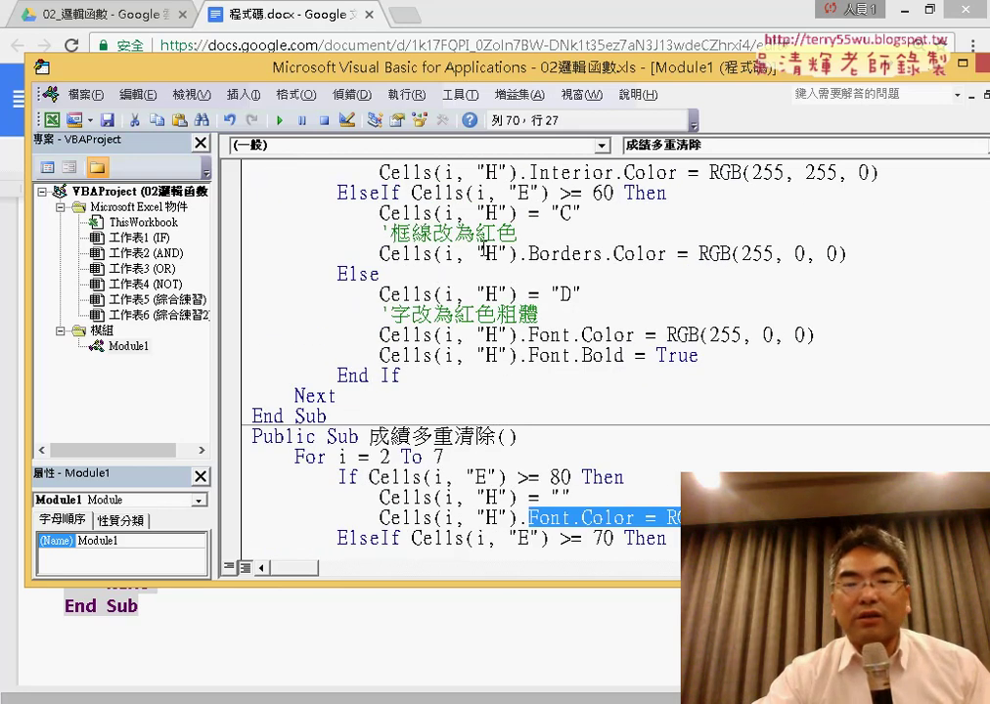
scroll(483, 245, down, 2)
scroll(553, 296, down, 2)
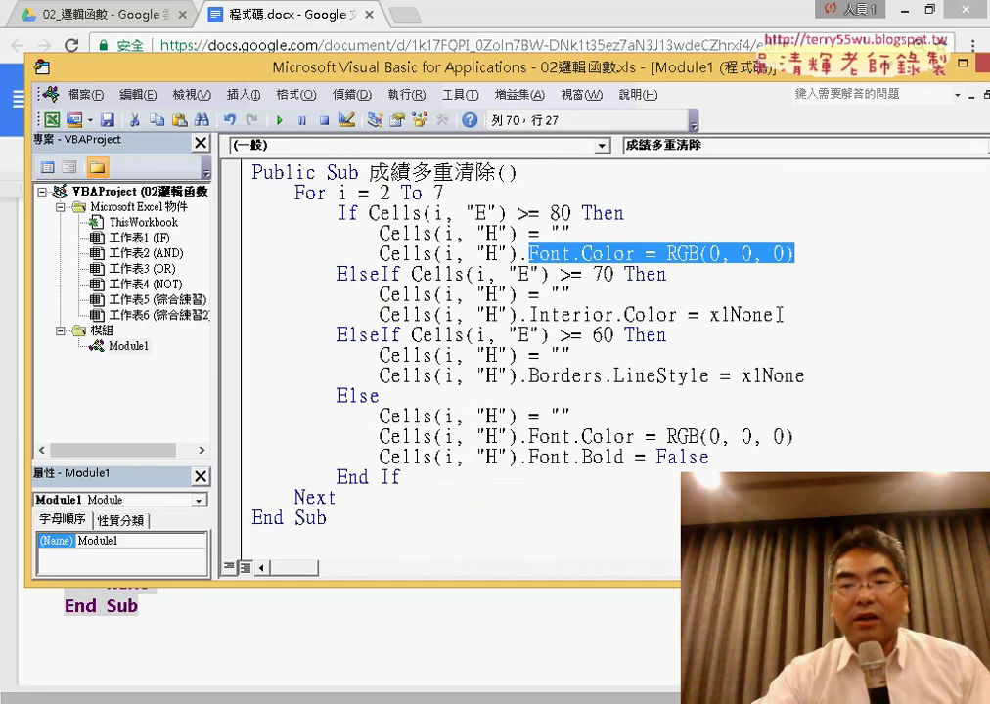
drag(780, 314, 719, 314)
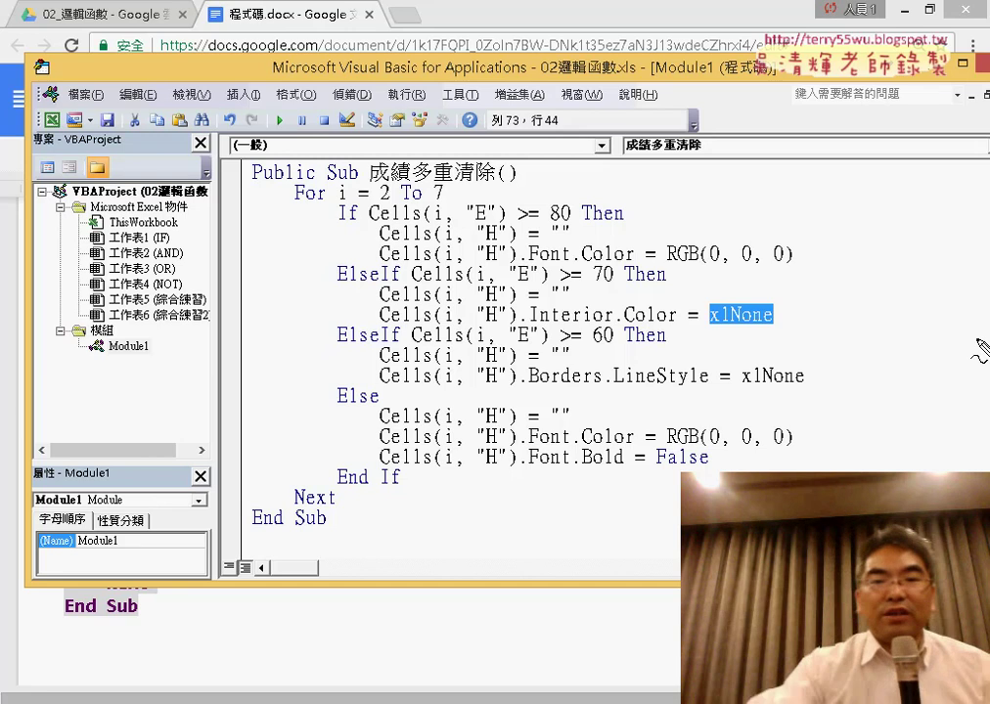
mouse_move(622, 331)
mouse_down()
mouse_move(847, 331)
mouse_move(828, 332)
mouse_up()
drag(859, 260, 859, 339)
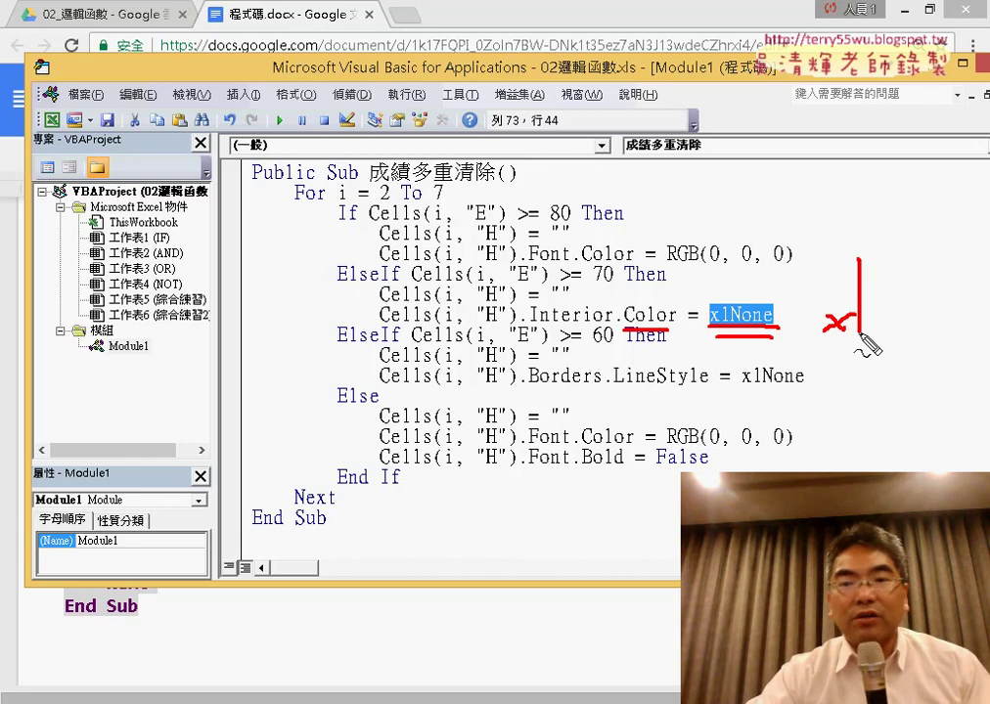
drag(885, 260, 885, 339)
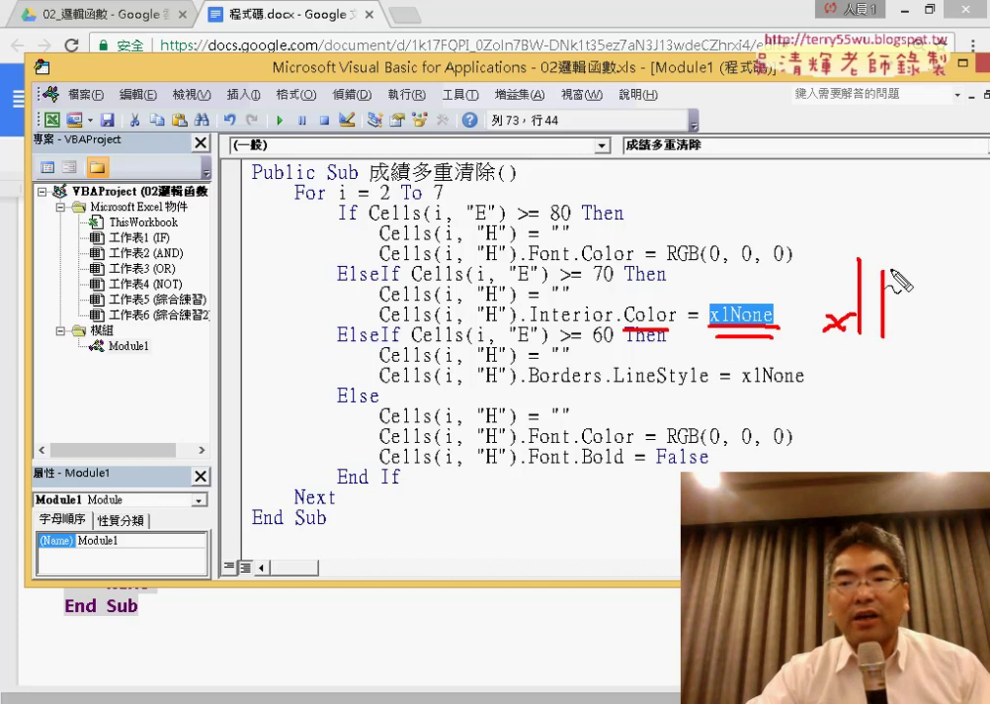
mouse_move(898, 279)
mouse_down()
mouse_move(910, 315)
mouse_move(921, 279)
mouse_move(937, 311)
mouse_move(968, 313)
mouse_up()
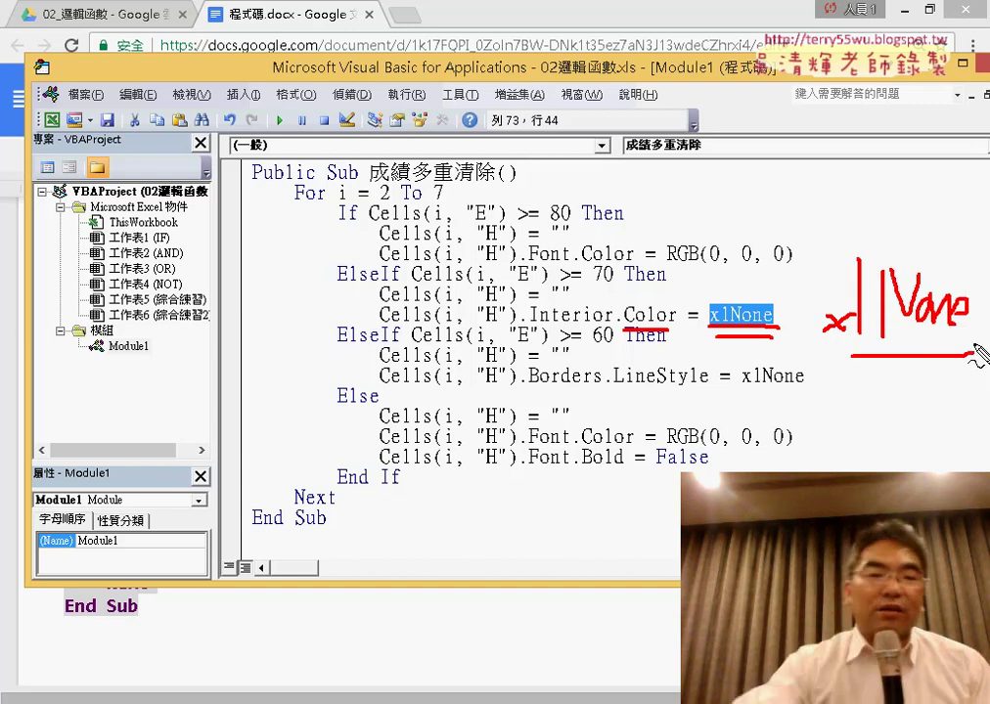
key(Escape)
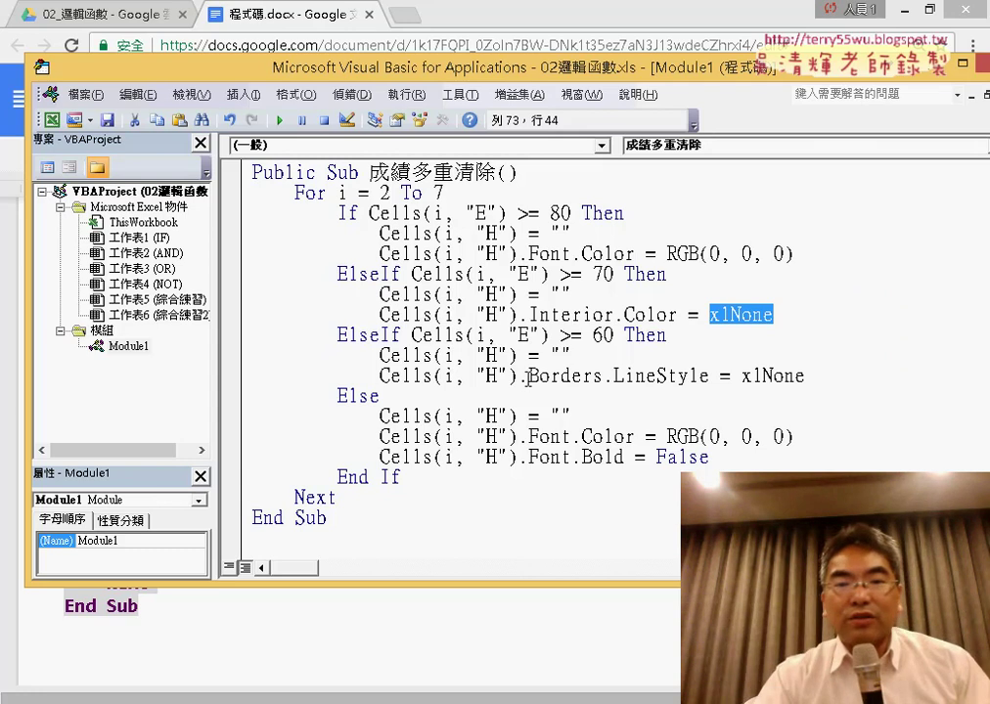
drag(529, 377, 584, 381)
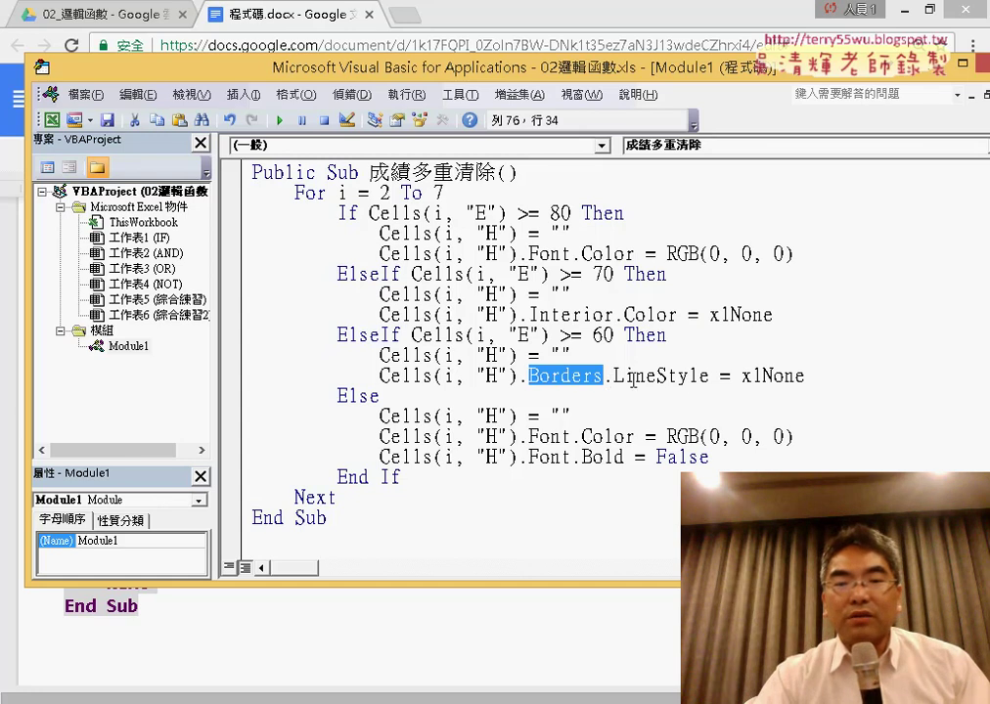
click(627, 374)
drag(605, 377, 689, 378)
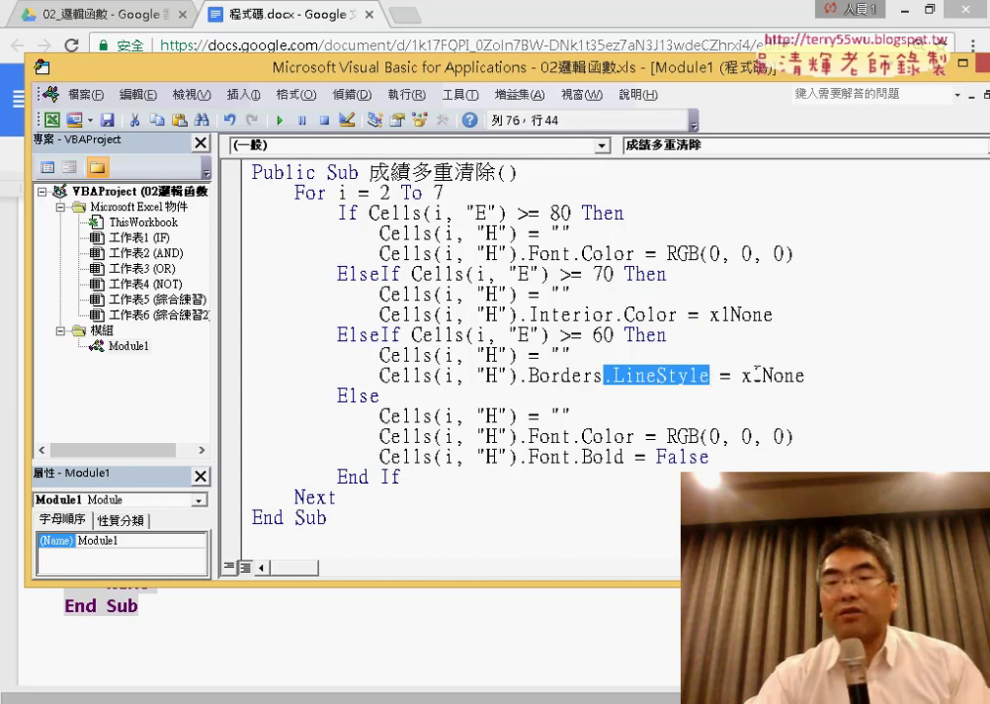
drag(818, 377, 751, 382)
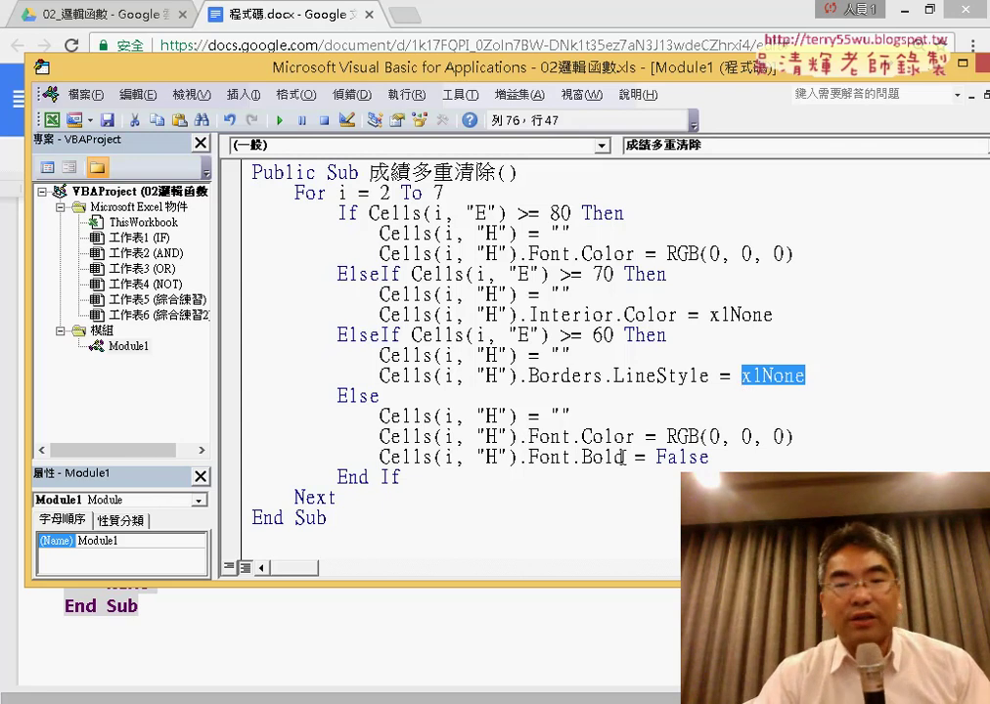
drag(623, 457, 596, 460)
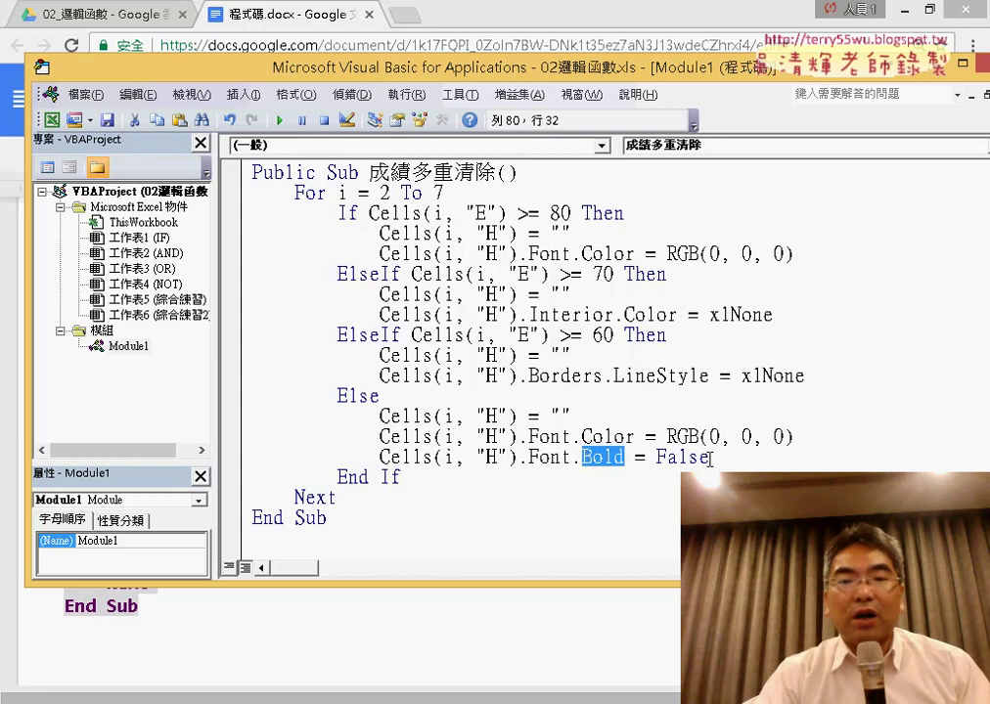
drag(710, 458, 659, 460)
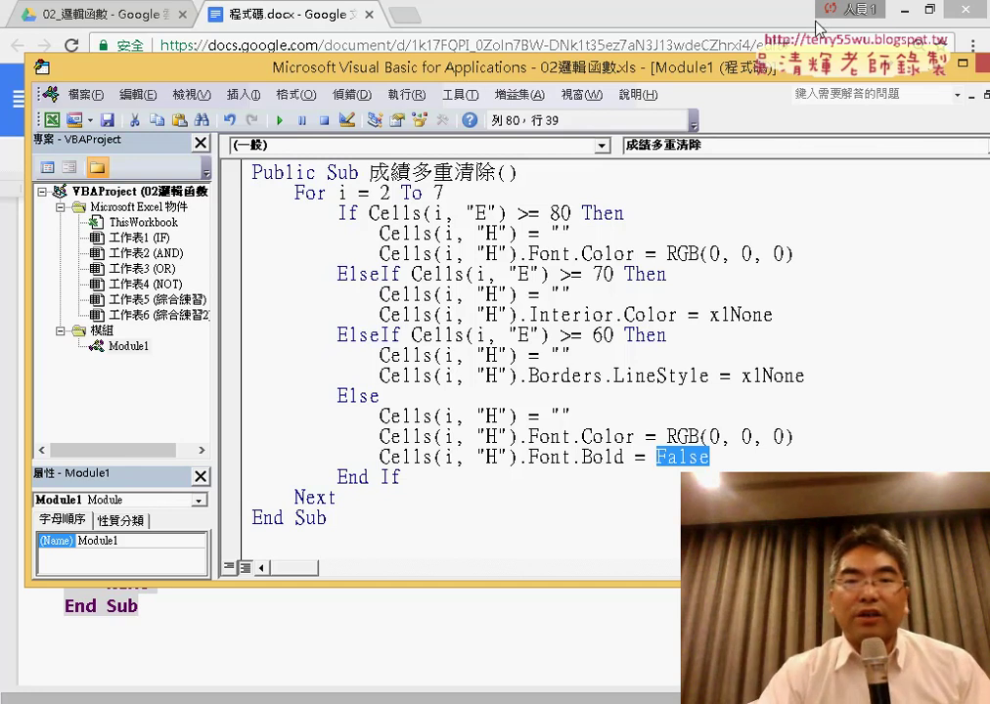
Step: Run the clear macro on the sheet and select H2:H7 to confirm the cells are empty
click(902, 15)
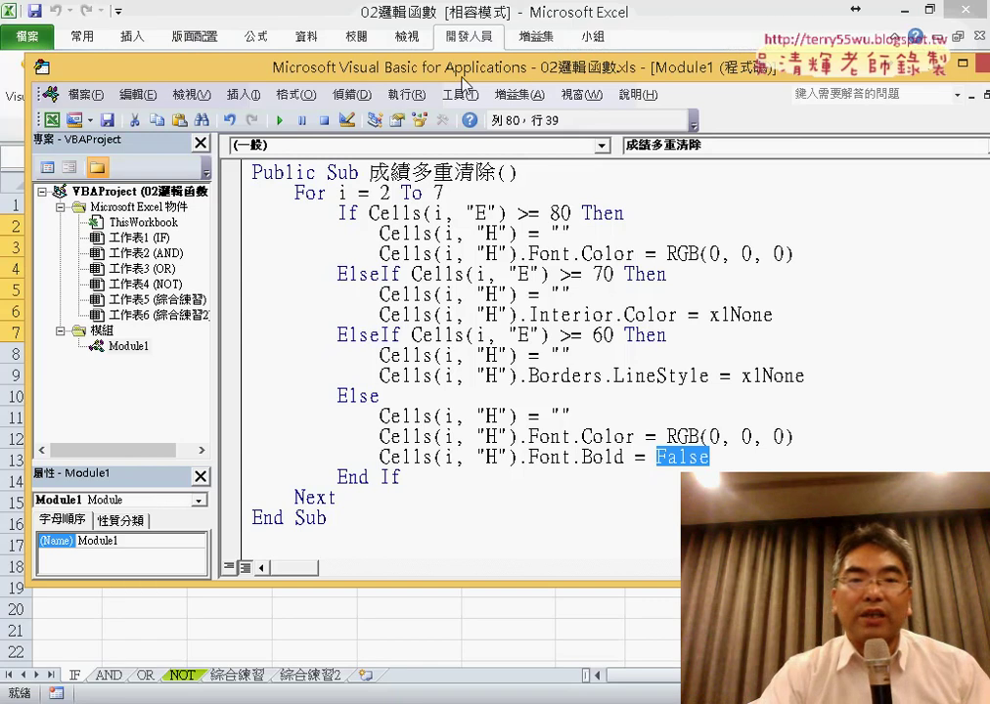
mouse_move(463, 85)
mouse_down()
mouse_move(482, 509)
mouse_move(482, 364)
mouse_up()
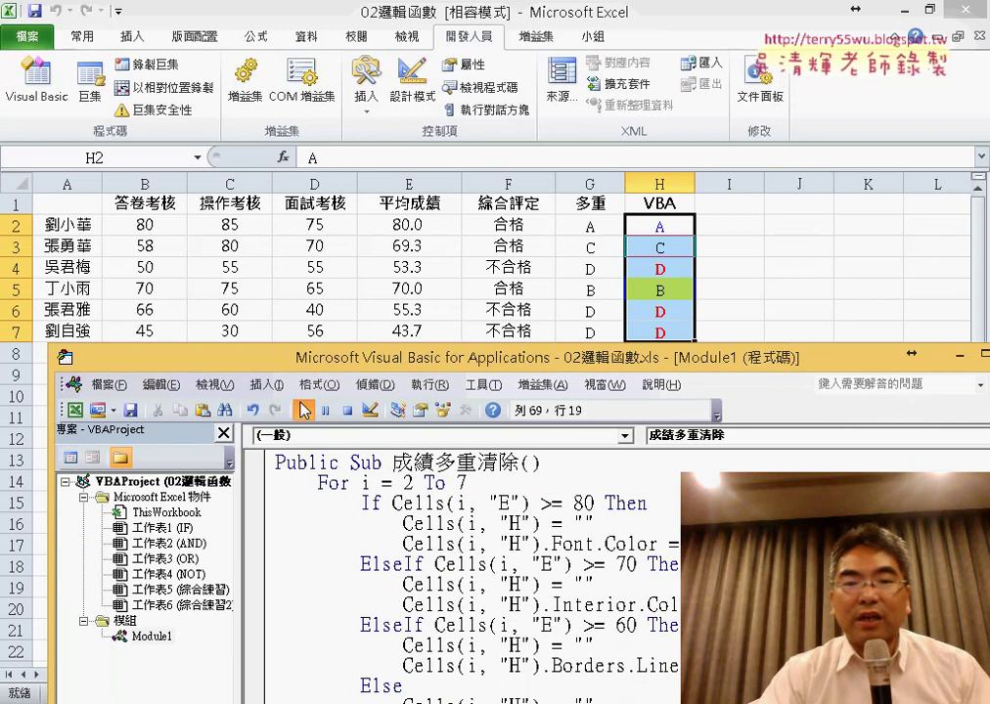
click(304, 409)
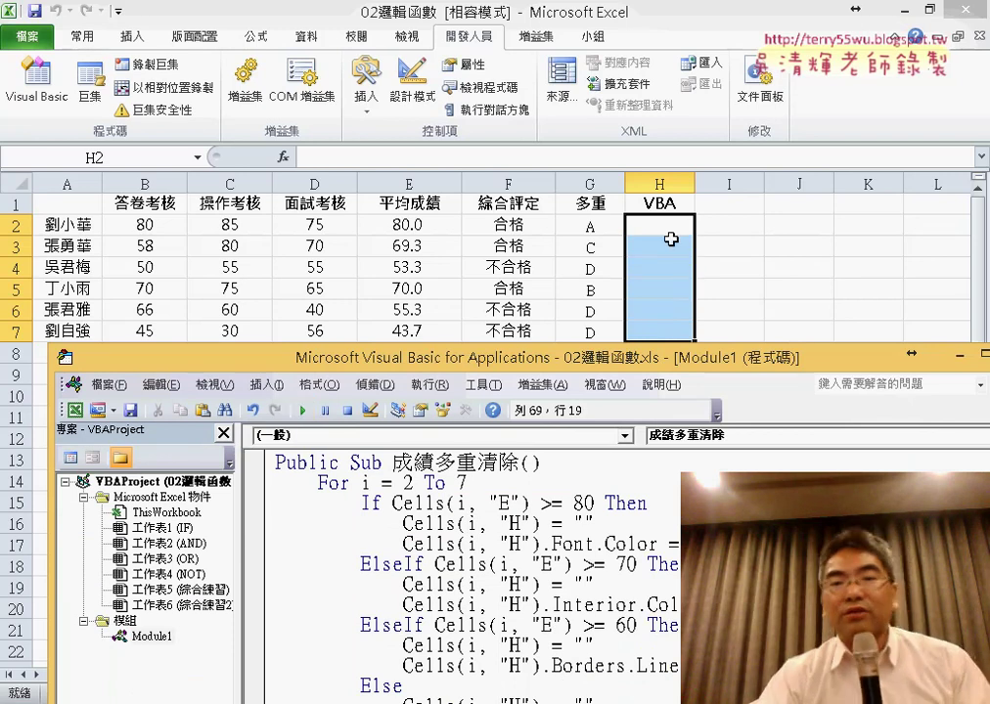
drag(657, 229, 656, 331)
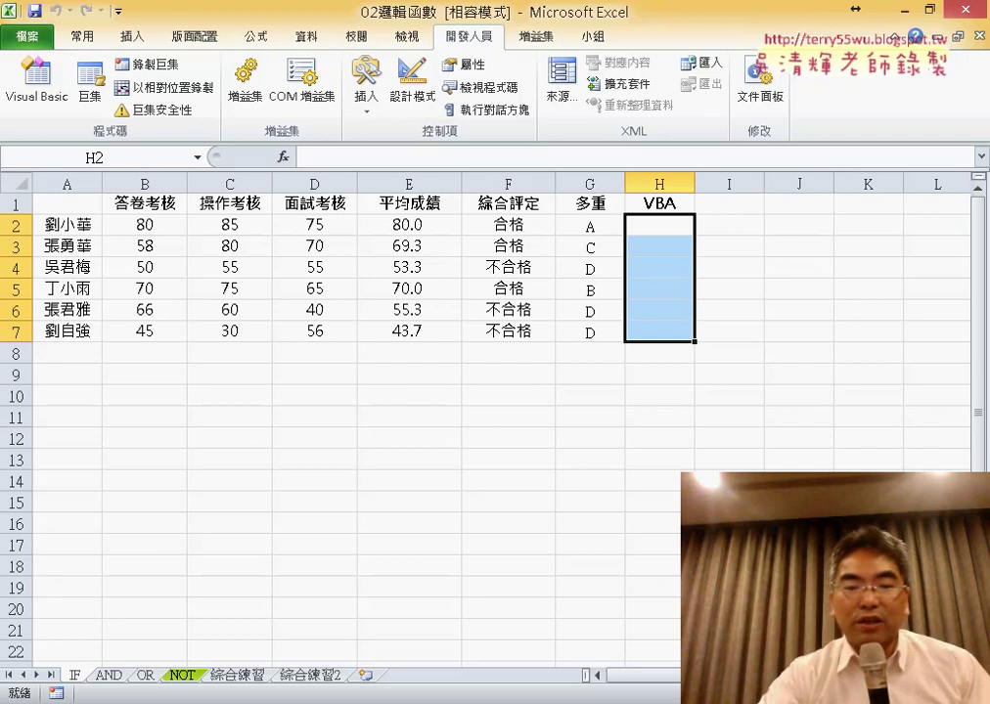
Step: Move the VBA editor back to the top and return to the 程式碼.docx document
key(alt+F11)
mouse_move(353, 675)
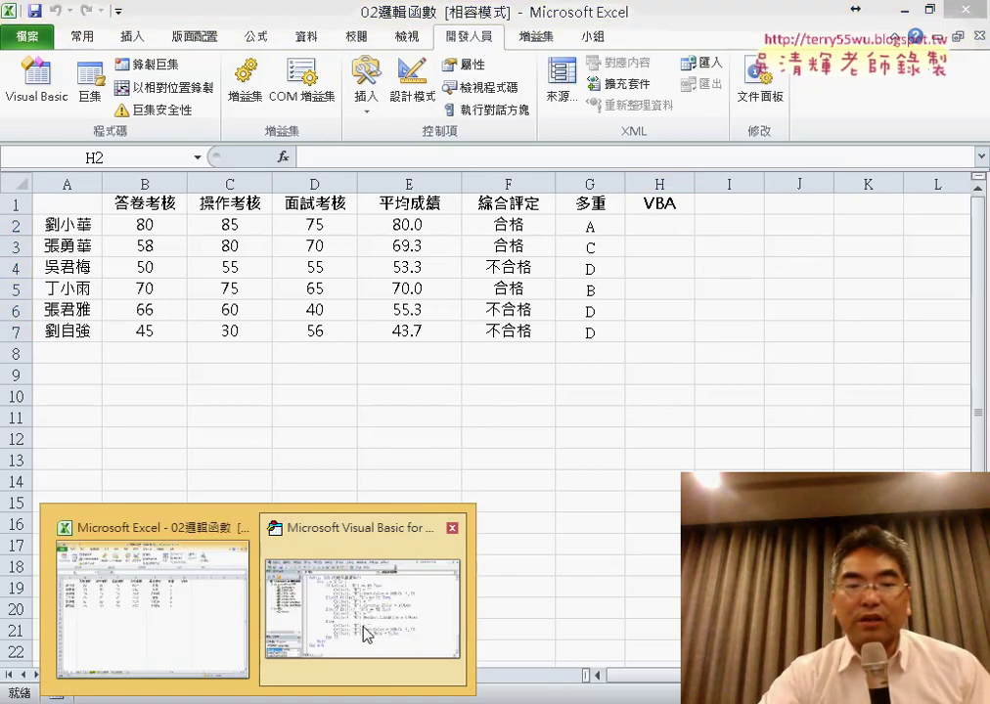
click(368, 634)
drag(616, 371, 594, 120)
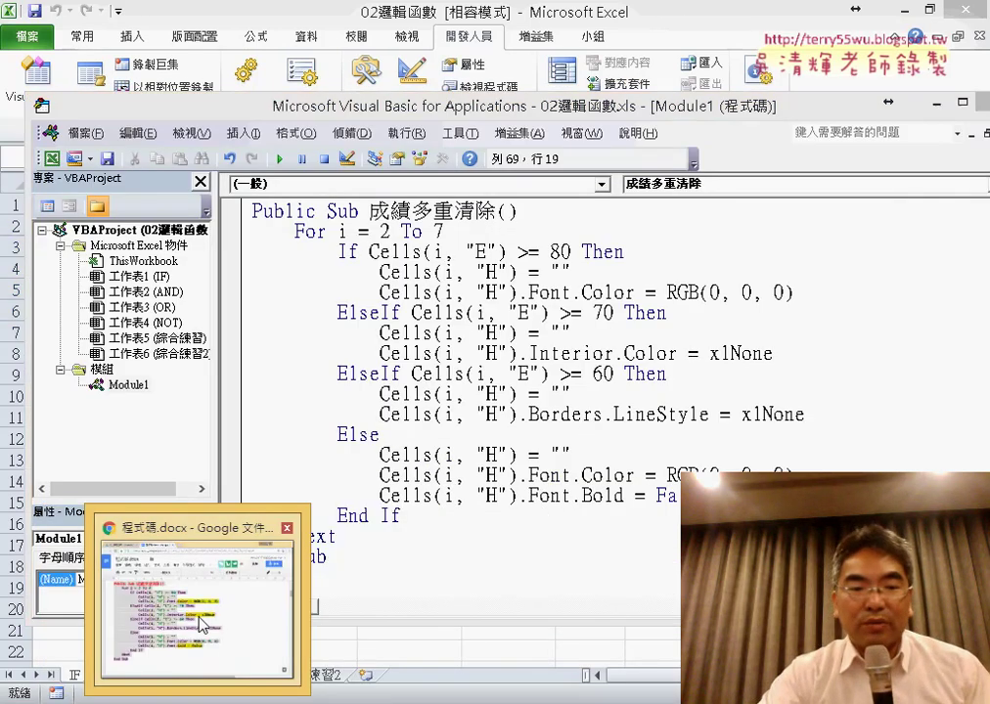
click(171, 675)
Step: Scroll to the 補充框線物件 red-bordered grade table, revealing its 加框線_實線紅色粗線 and 清除框線 buttons
scroll(503, 501, down, 4)
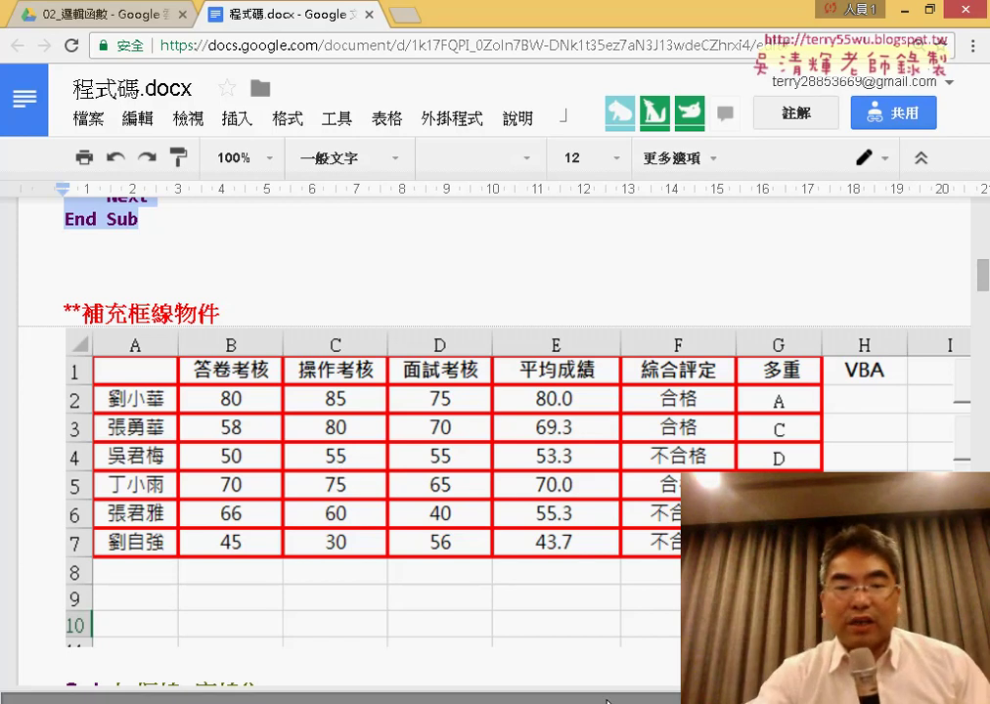
scroll(613, 440, down, 1)
scroll(612, 440, down, 1)
scroll(614, 438, down, 1)
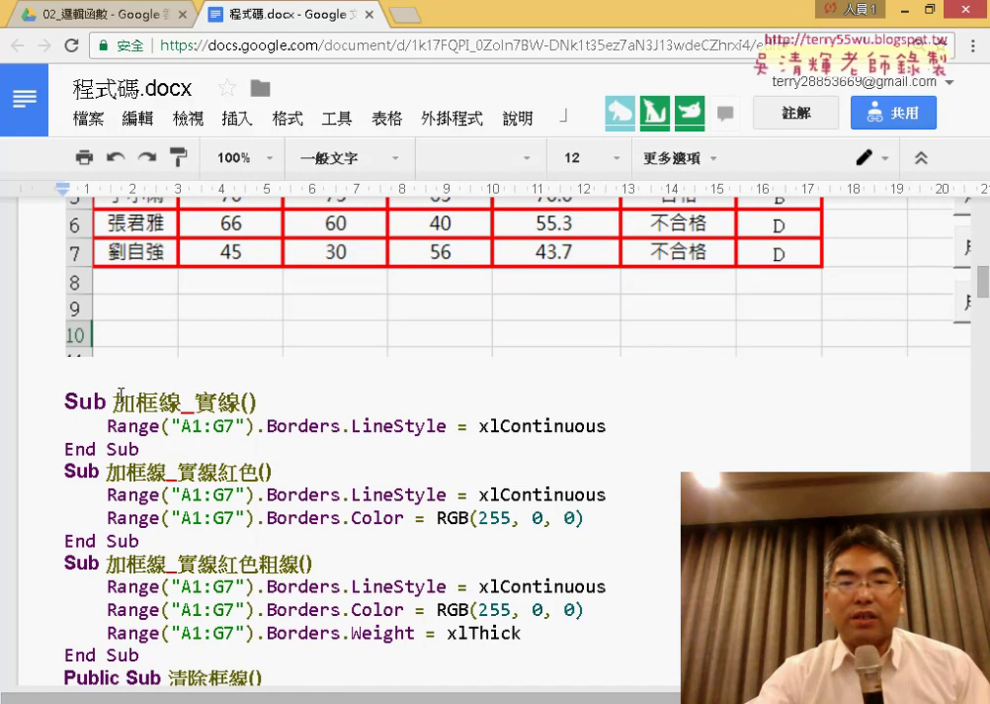
scroll(119, 394, up, 2)
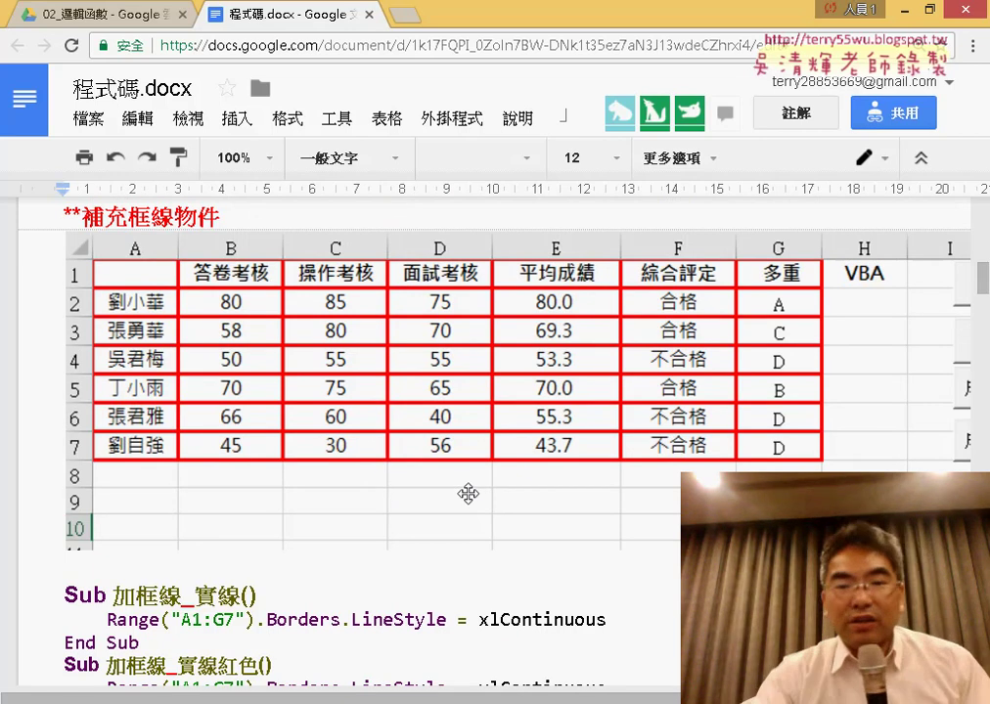
drag(580, 699, 853, 700)
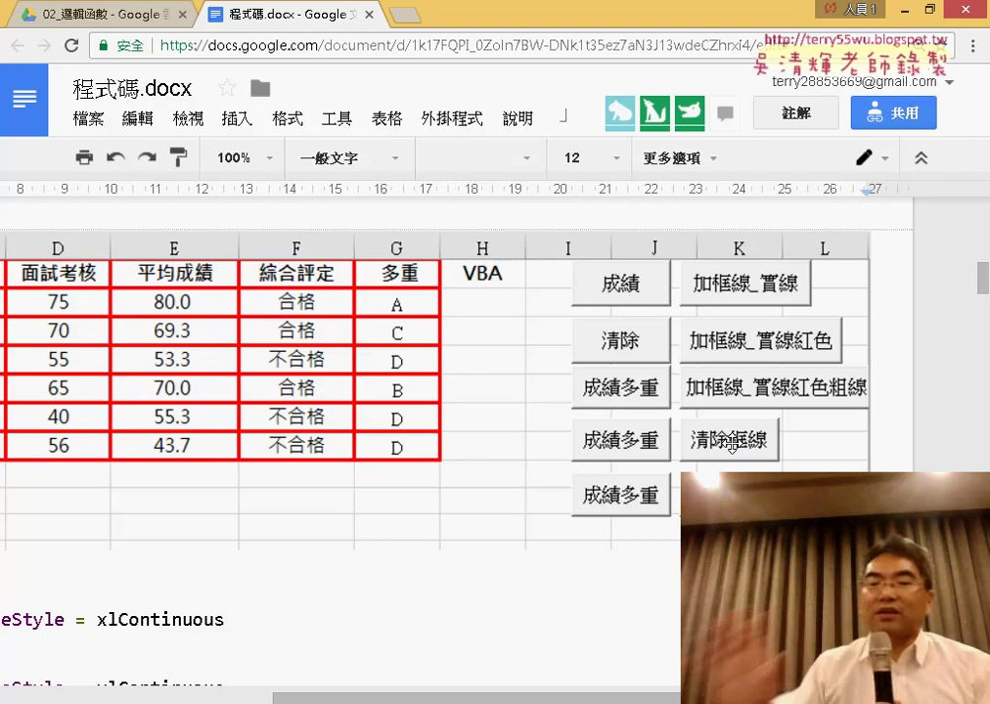
Step: Scroll the code fully left and highlight Borders in the first Range("A1:G7") line
scroll(442, 530, down, 3)
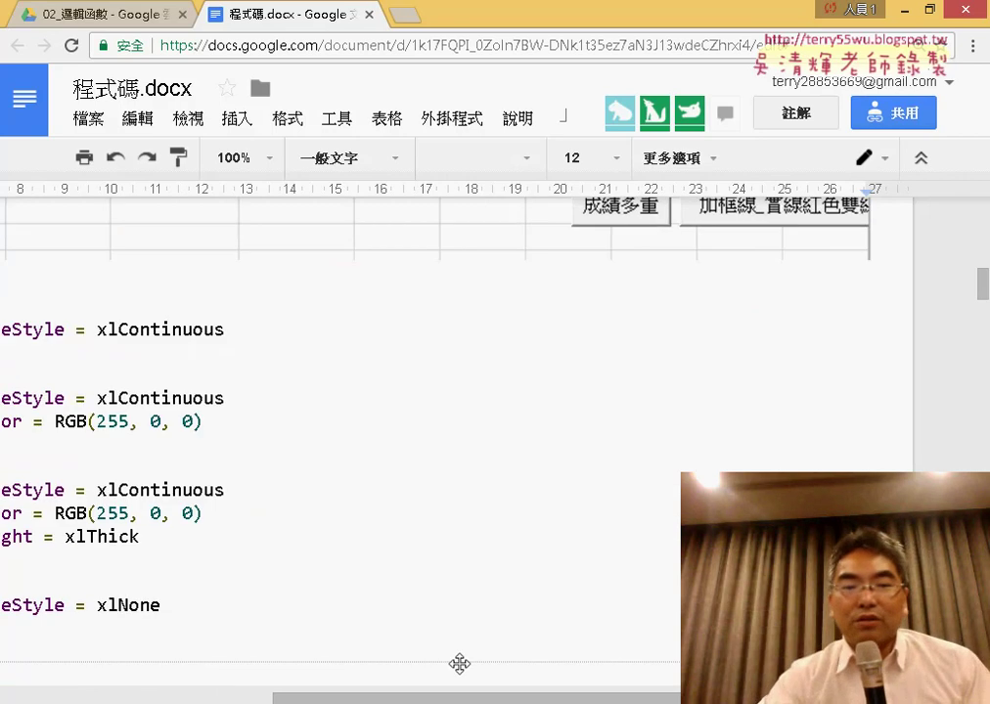
drag(415, 701, 203, 699)
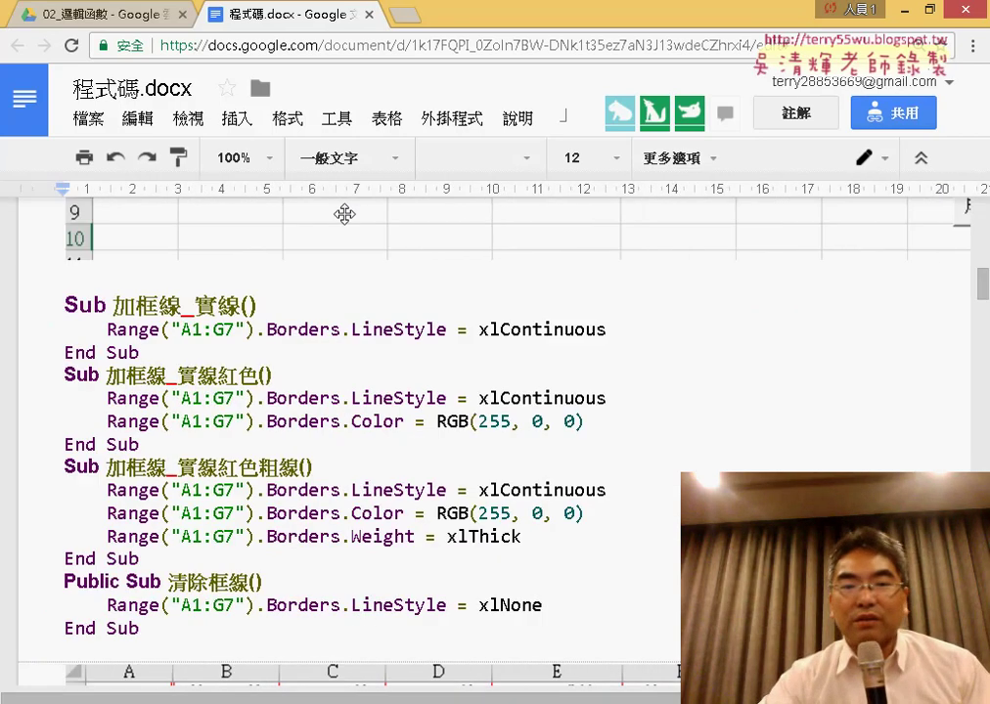
drag(266, 329, 333, 324)
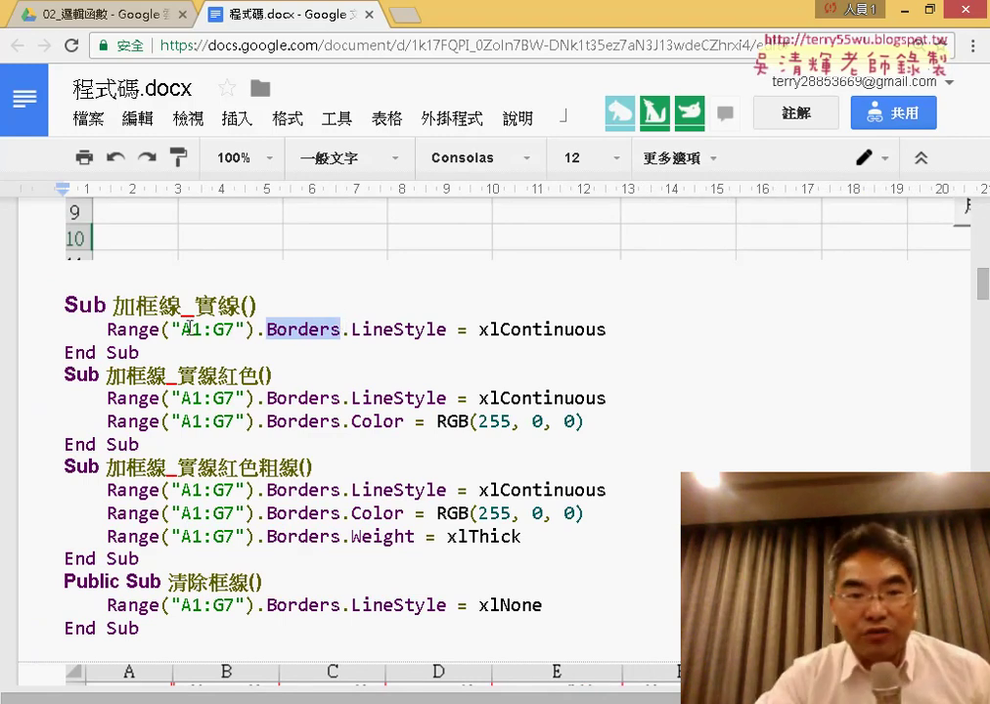
click(186, 328)
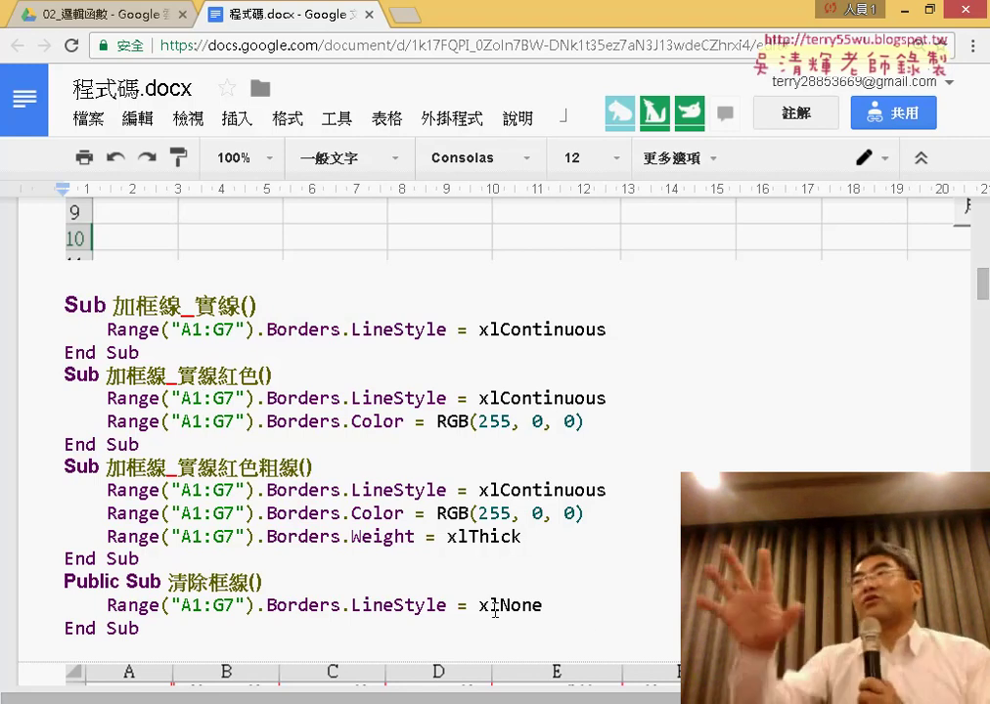
Step: Point out xlNone in the 清除框線 macro, then return to the four border Subs
click(492, 607)
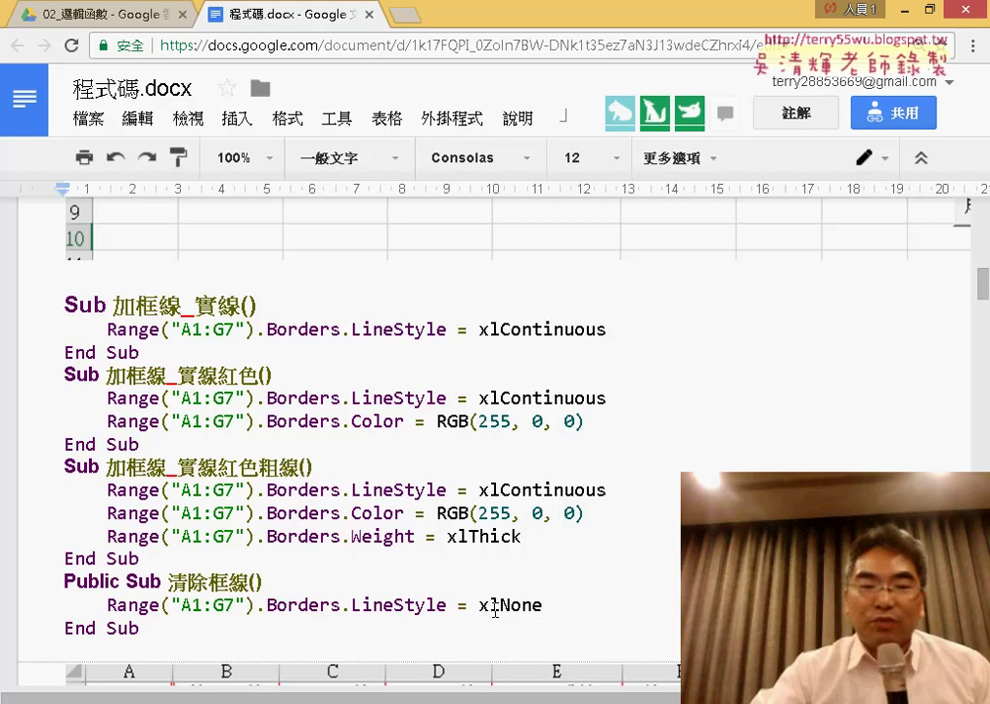
scroll(501, 609, down, 4)
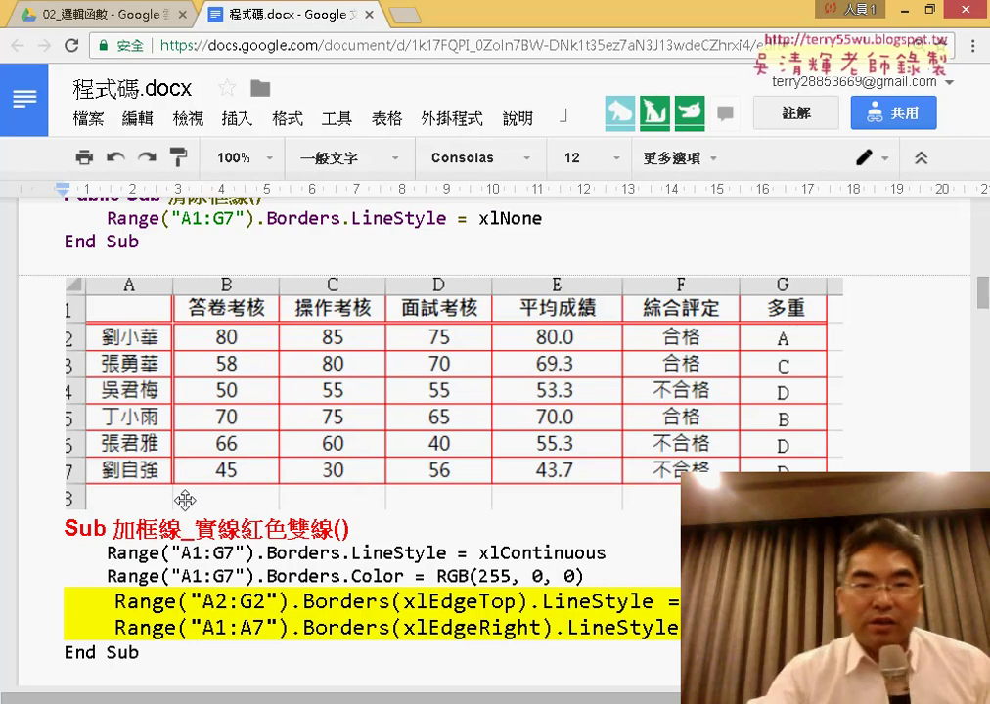
scroll(185, 500, up, 3)
scroll(185, 500, up, 1)
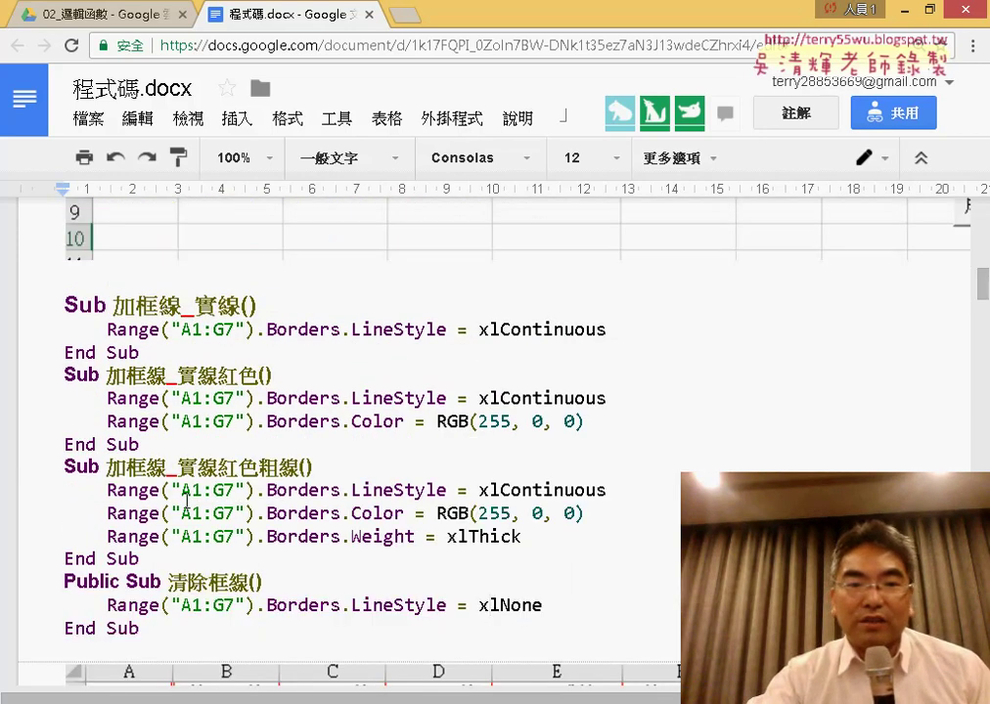